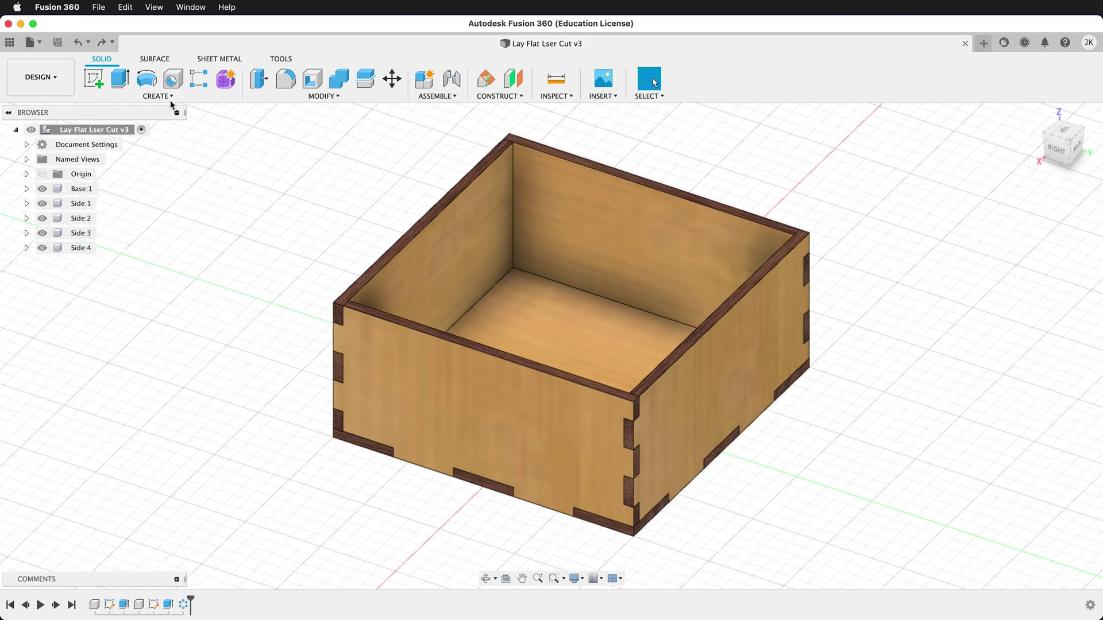
Create a new internal component named Laser Cut under the top-level assembly
{"action": "left_click", "coordinate": [157, 96]}
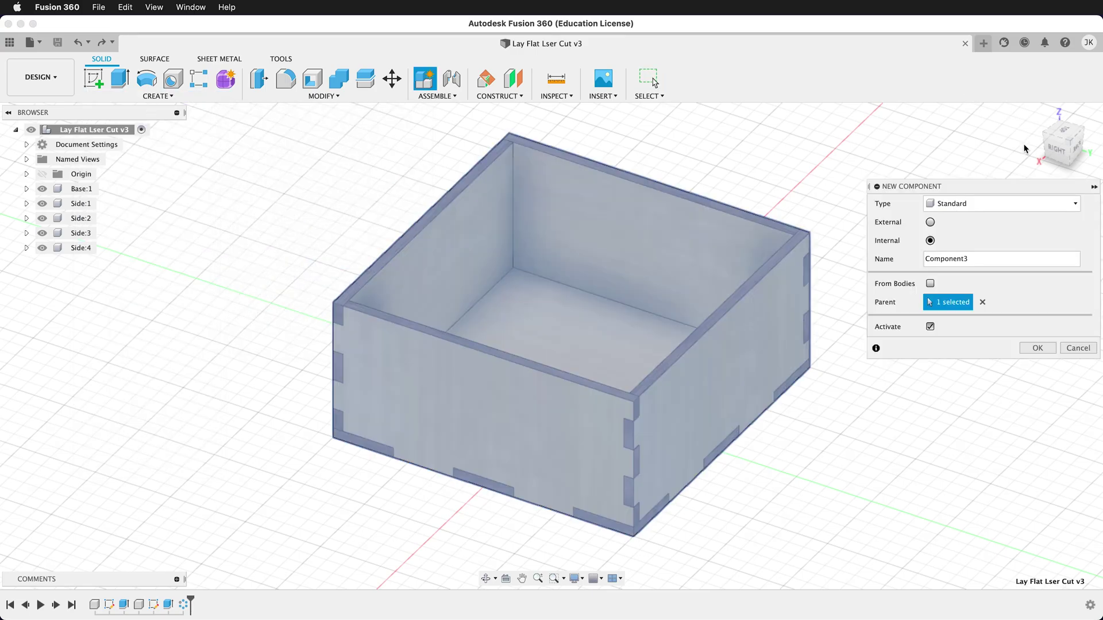
{"action": "left_click_drag", "start_coordinate": [965, 261], "coordinate": [886, 251]}
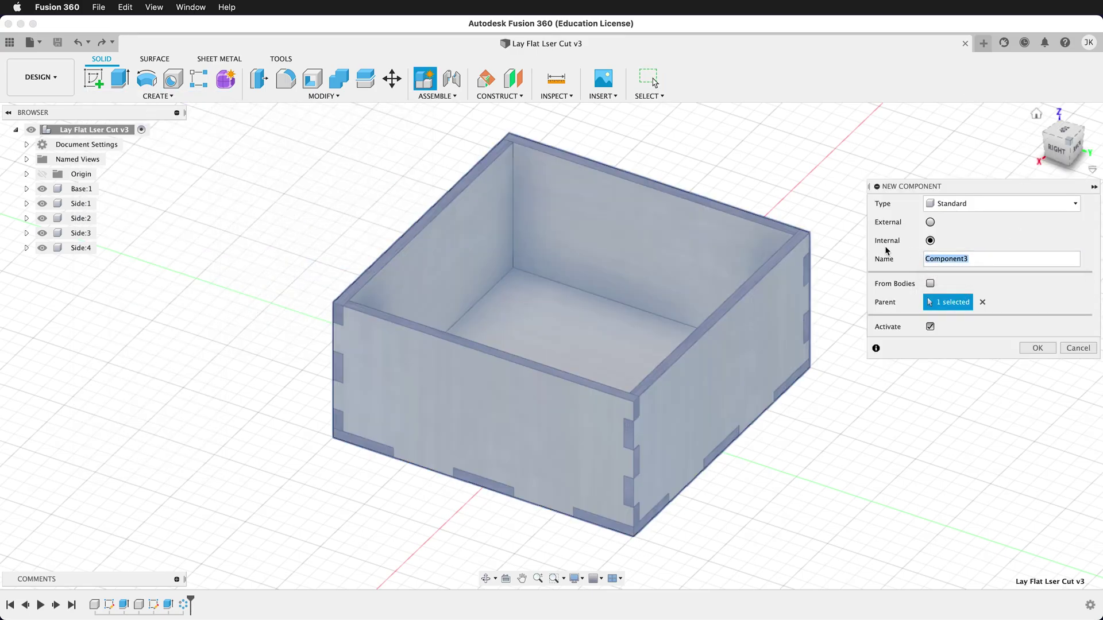
{"action": "type", "text": "Laser Cut"}
{"action": "key", "text": "Return"}
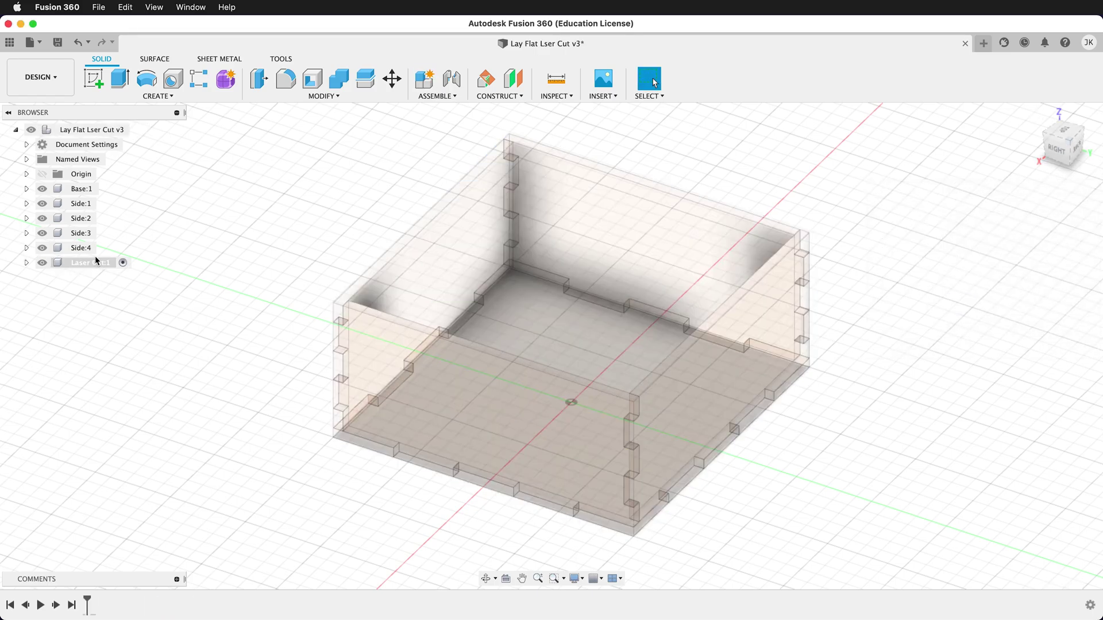
Create a new component named Plywood inside the Laser Cut component
{"action": "right_click", "coordinate": [84, 264]}
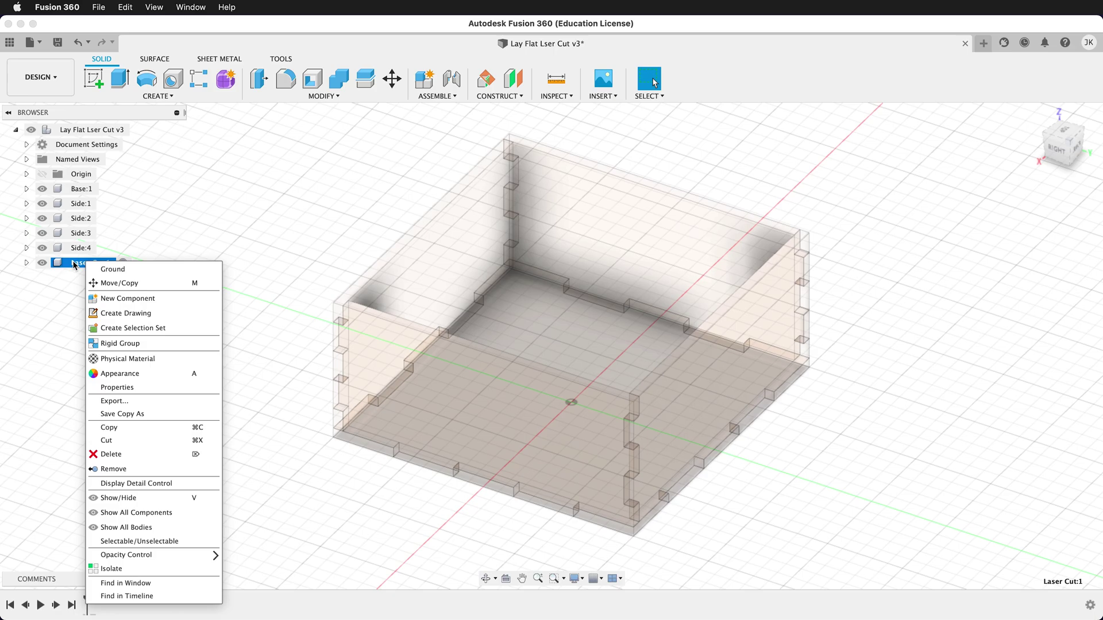
{"action": "left_click", "coordinate": [138, 298]}
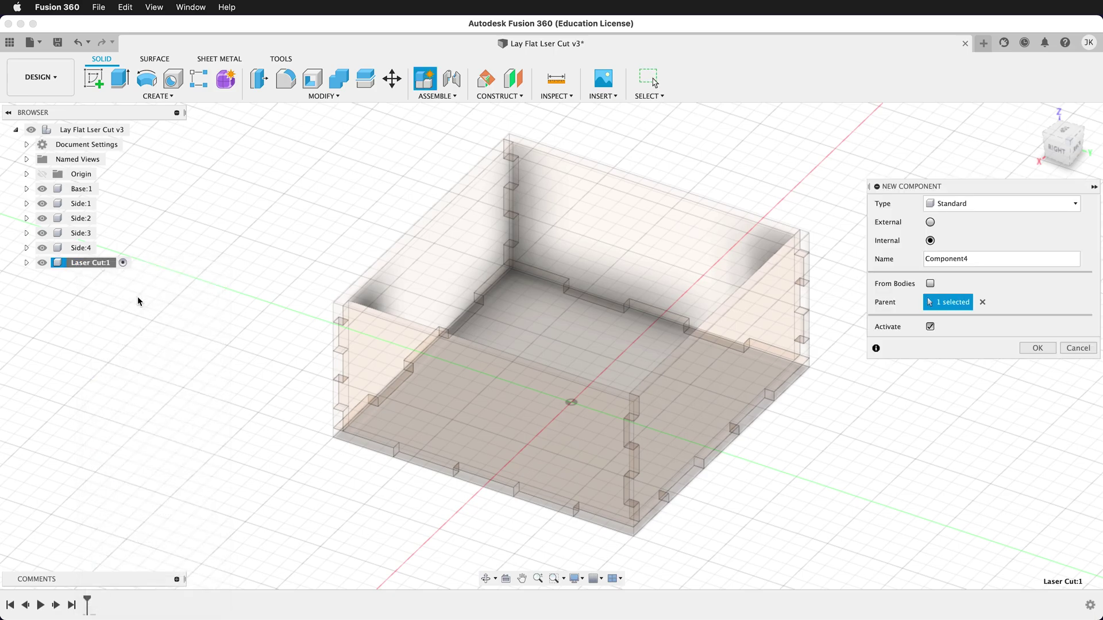
{"action": "double_click", "coordinate": [981, 253]}
{"action": "type", "text": "Plywood"}
{"action": "key", "text": "Return"}
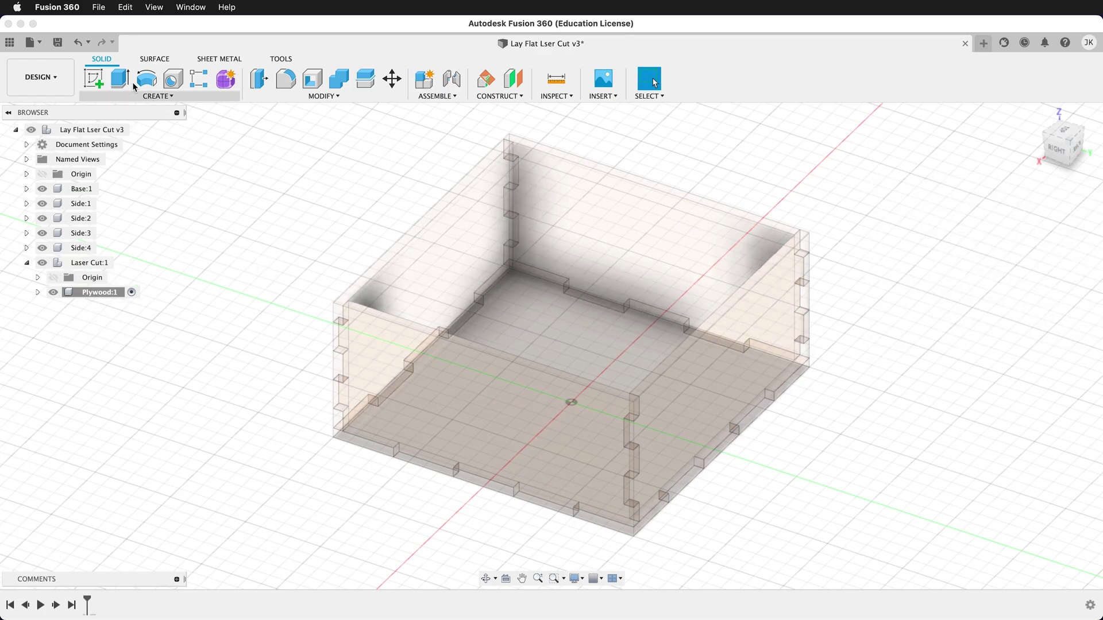
Start a sketch on the horizontal ground plane and draw a 12" by 12" rectangle beside the box
{"action": "left_click", "coordinate": [93, 79]}
{"action": "mouse_move", "coordinate": [333, 213]}
{"action": "middle_mouse_down", "text": "shift"}
{"action": "mouse_move", "coordinate": [641, 402]}
{"action": "mouse_move", "coordinate": [540, 361]}
{"action": "mouse_move", "coordinate": [605, 350]}
{"action": "middle_mouse_up", "text": "shift"}
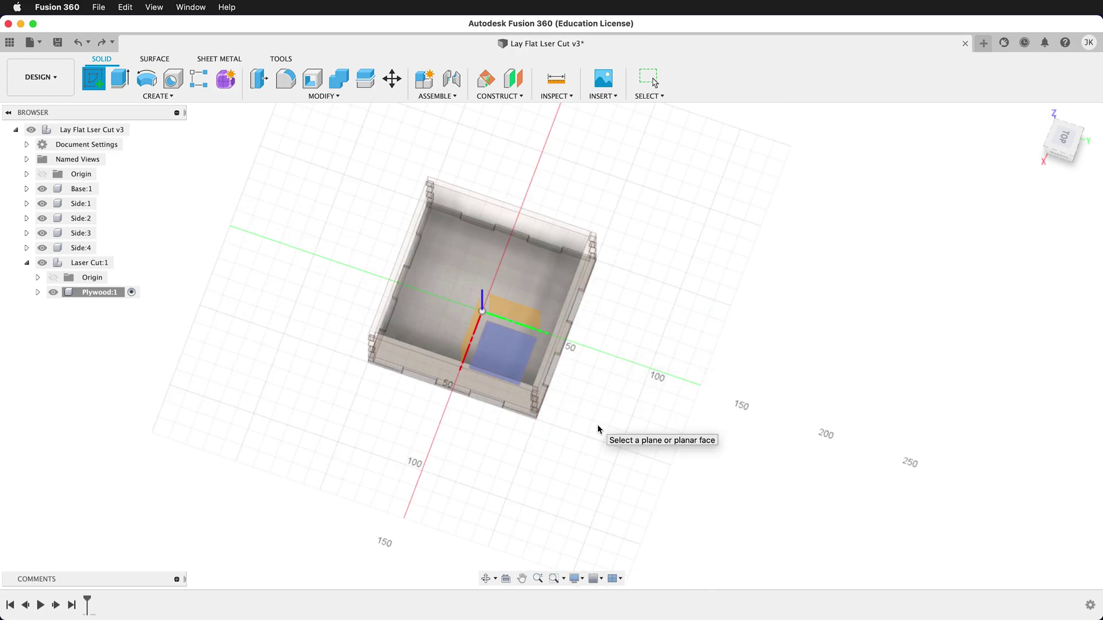
{"action": "left_click", "coordinate": [597, 429]}
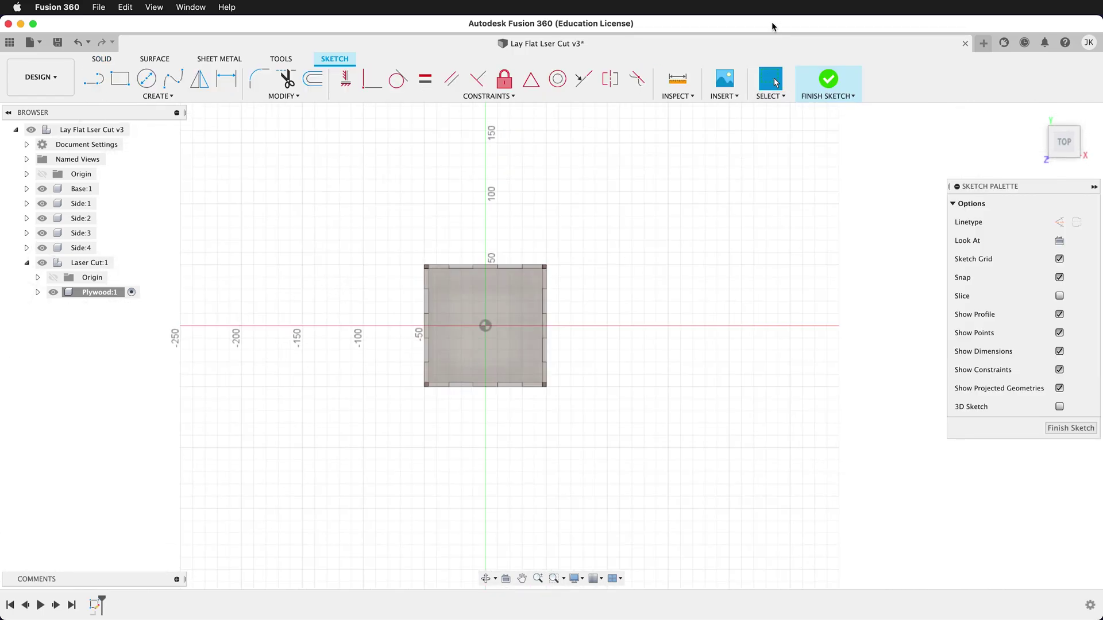
{"action": "key", "text": "r"}
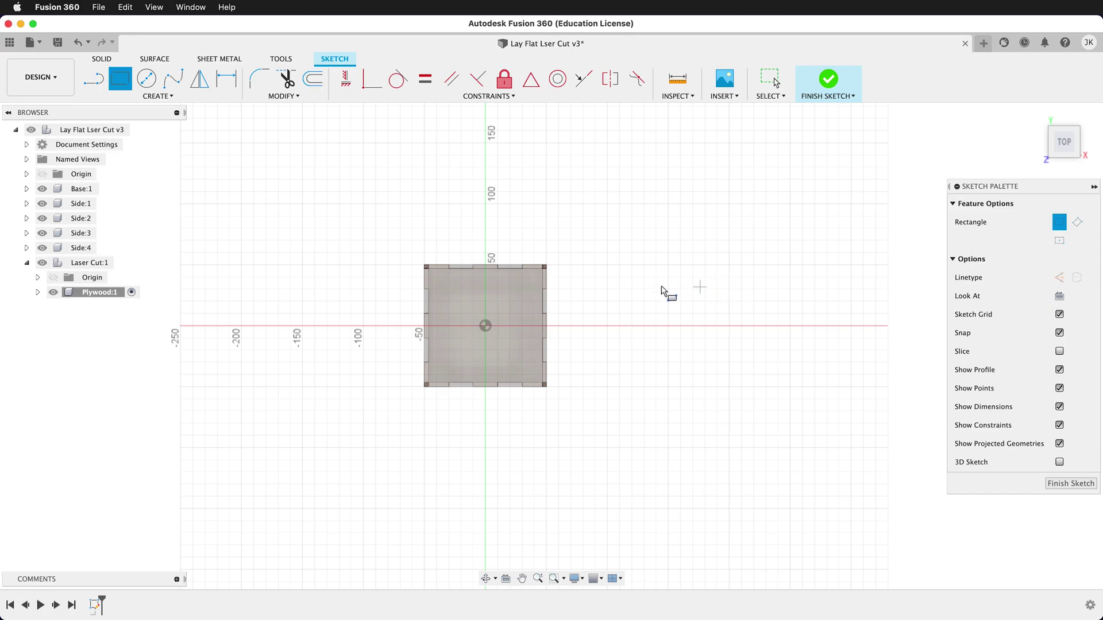
{"action": "left_click", "coordinate": [619, 265]}
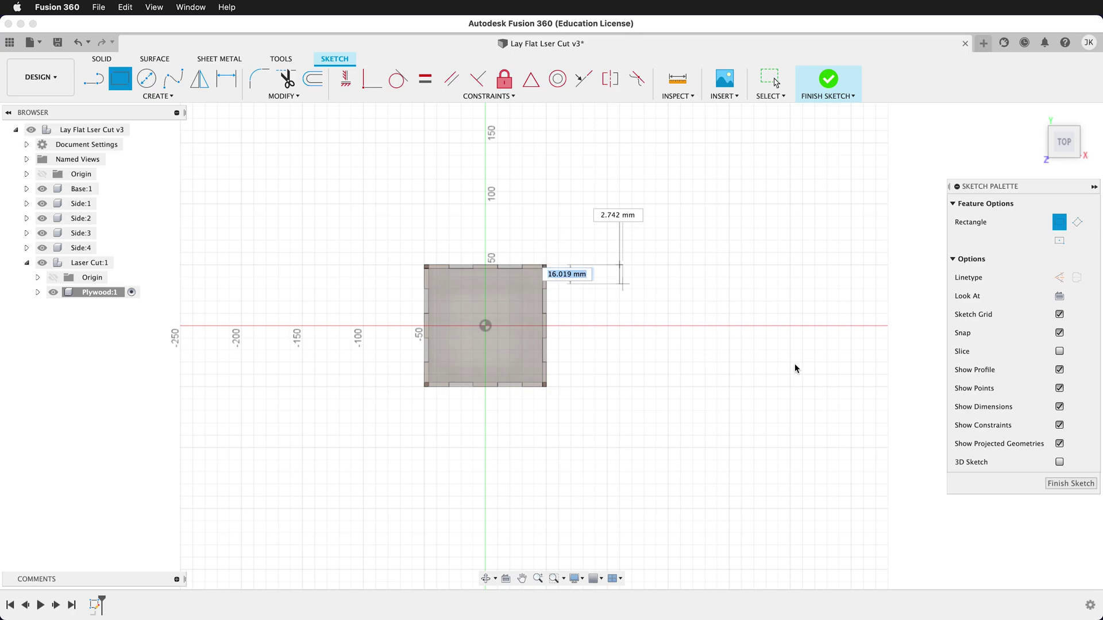
{"action": "type", "text": "12\""}
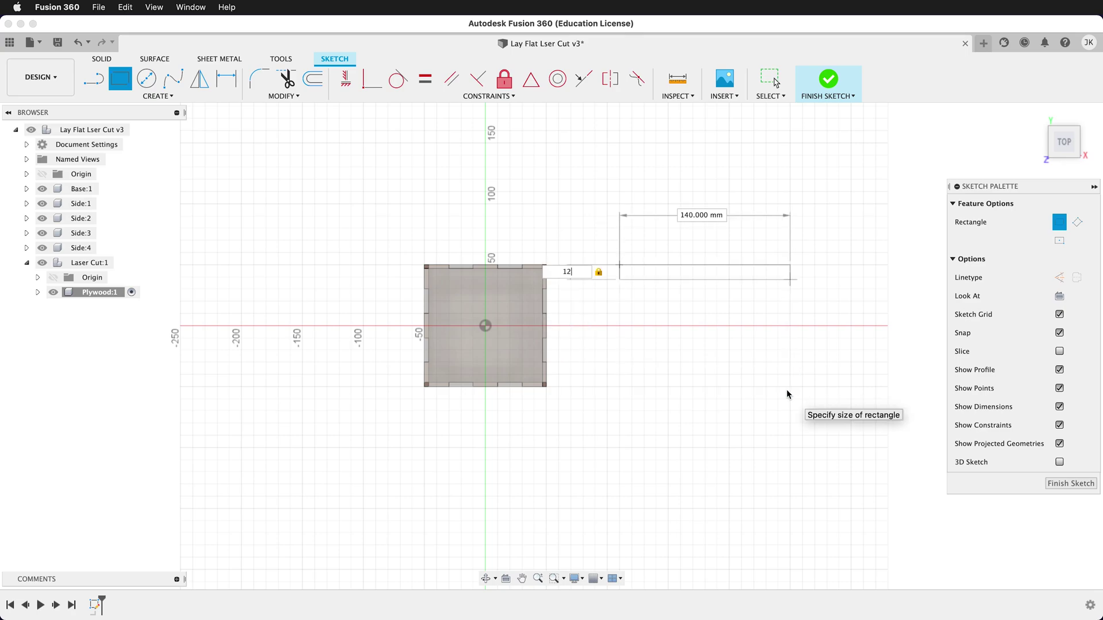
{"action": "key", "text": "Tab"}
{"action": "type", "text": "12\""}
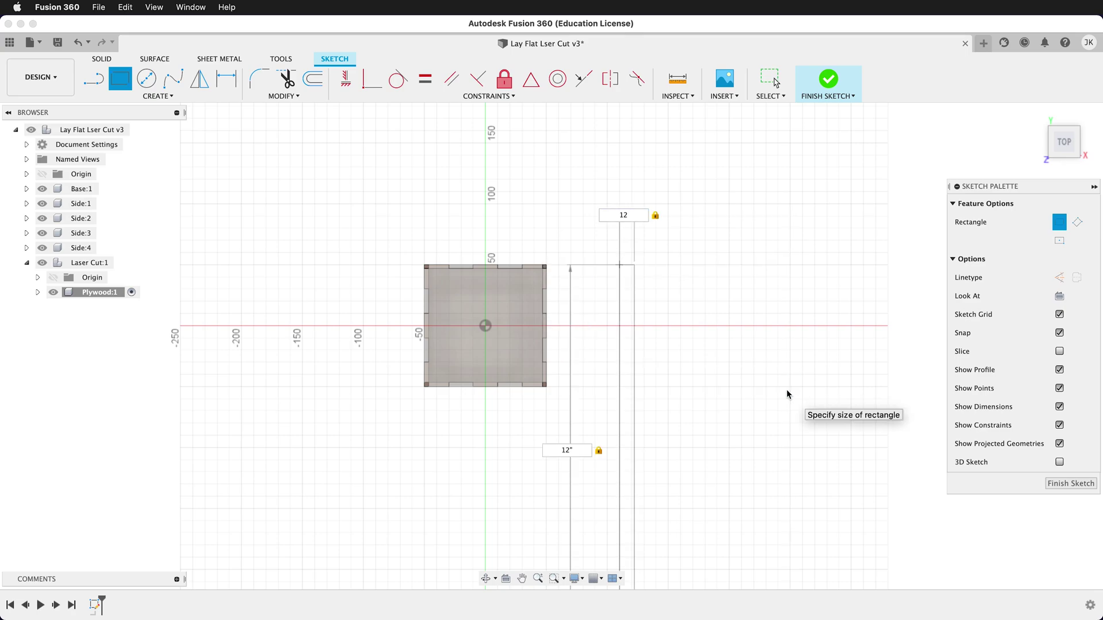
{"action": "key", "text": "Return"}
{"action": "scroll", "coordinate": [433, 197], "scroll_direction": "down", "scroll_amount": 3}
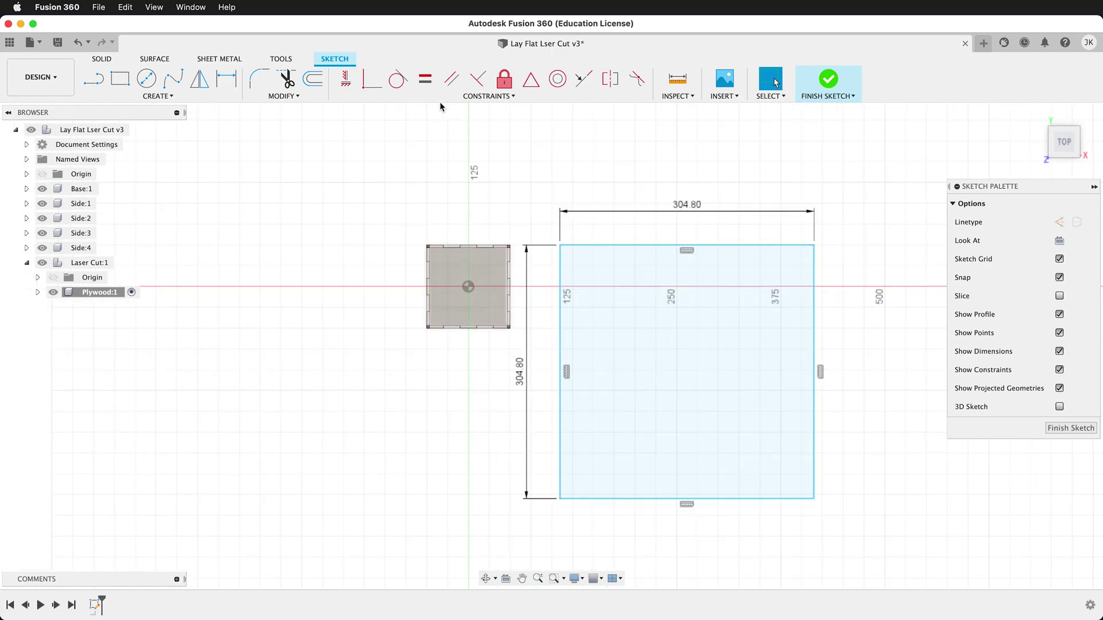
Dimension the horizontal distance from the origin to the rectangle's near vertical edge as 100 mm
{"action": "key", "text": "d"}
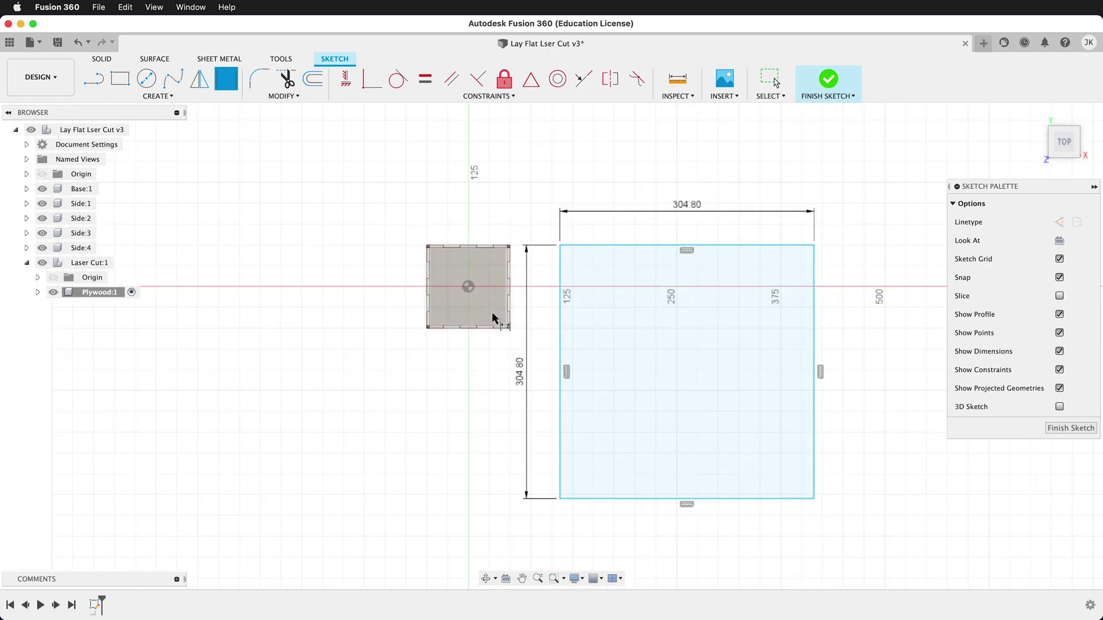
{"action": "left_click", "coordinate": [561, 274]}
{"action": "left_click", "coordinate": [468, 286]}
{"action": "left_click", "coordinate": [517, 172]}
{"action": "type", "text": "100"}
{"action": "key", "text": "Return"}
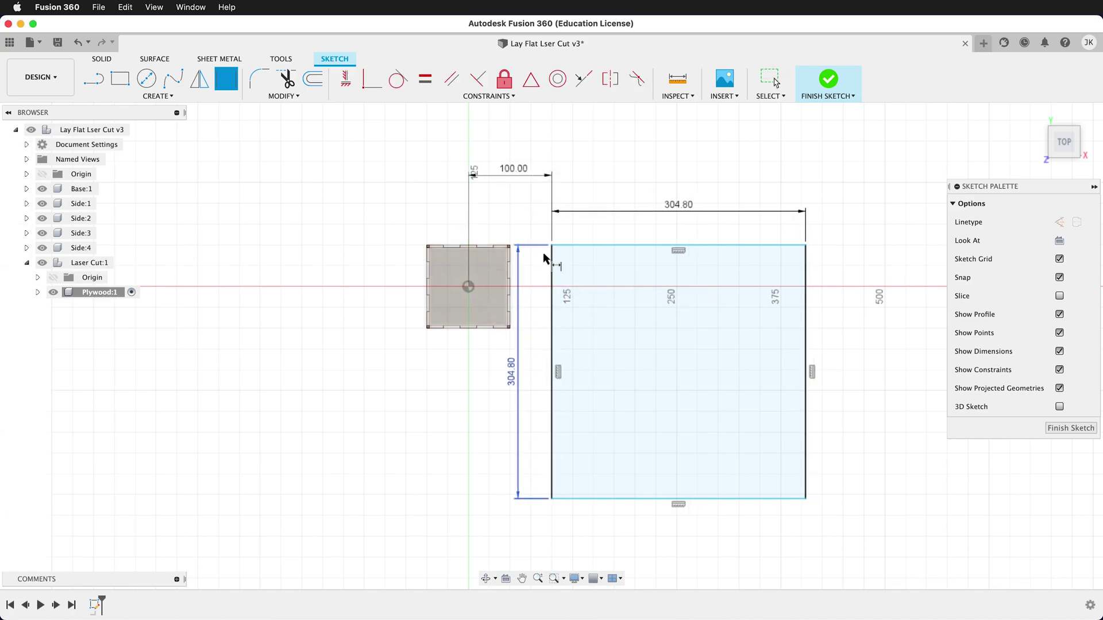
Dimension the rectangle's upper edge from the origin as half of the rectangle's height dimension, centring it on the horizontal axis
{"action": "left_click", "coordinate": [468, 286]}
{"action": "left_click", "coordinate": [575, 245]}
{"action": "left_click", "coordinate": [513, 214]}
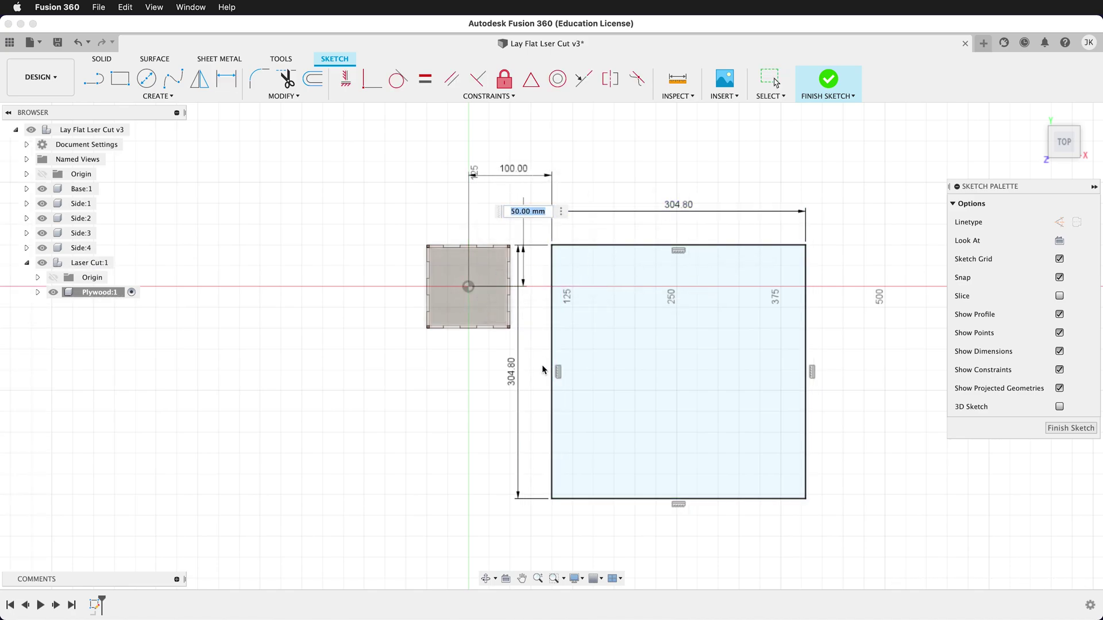
{"action": "left_click", "coordinate": [511, 373]}
{"action": "type", "text": "/2"}
{"action": "key", "text": "Return"}
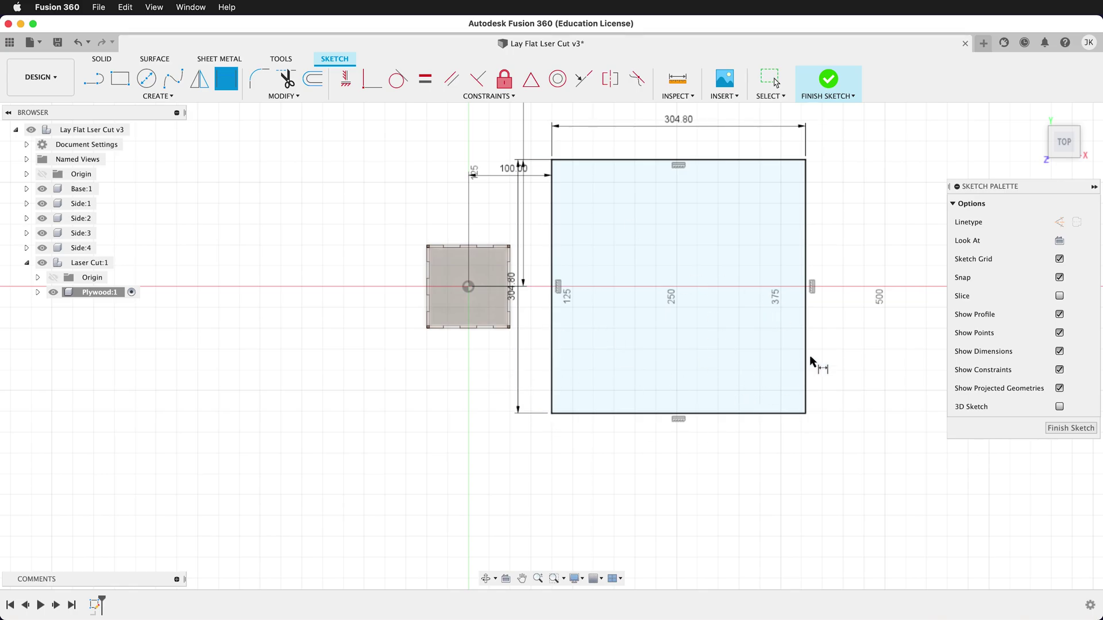
Finish the sketch, extrude the square as a new body by the ply parameter, and check the user parameters
{"action": "left_click", "coordinate": [1090, 429]}
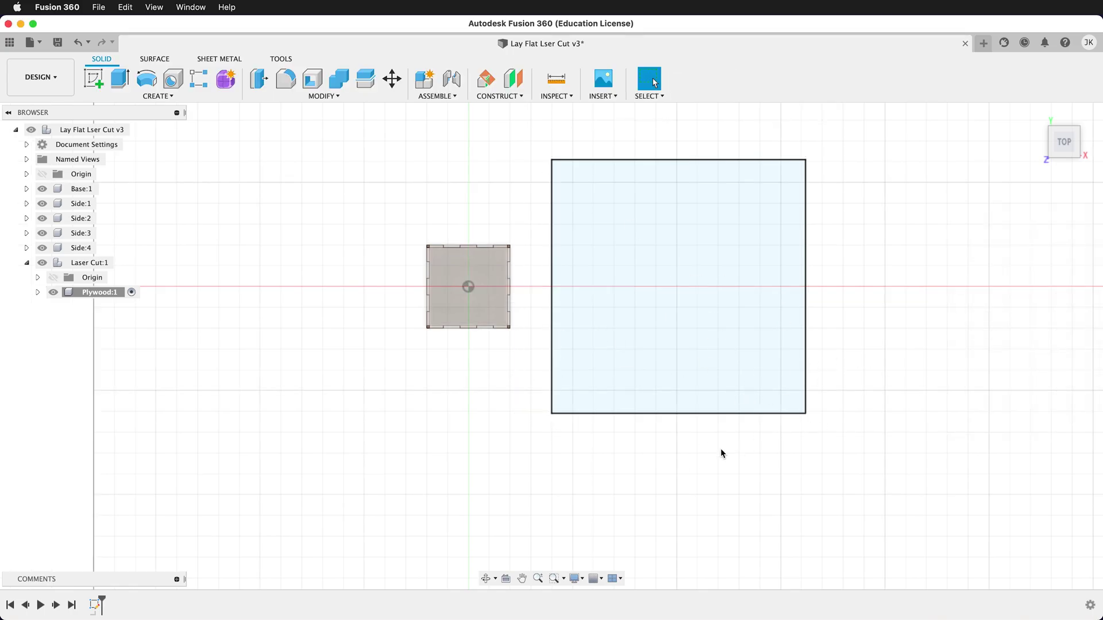
{"action": "key", "text": "e"}
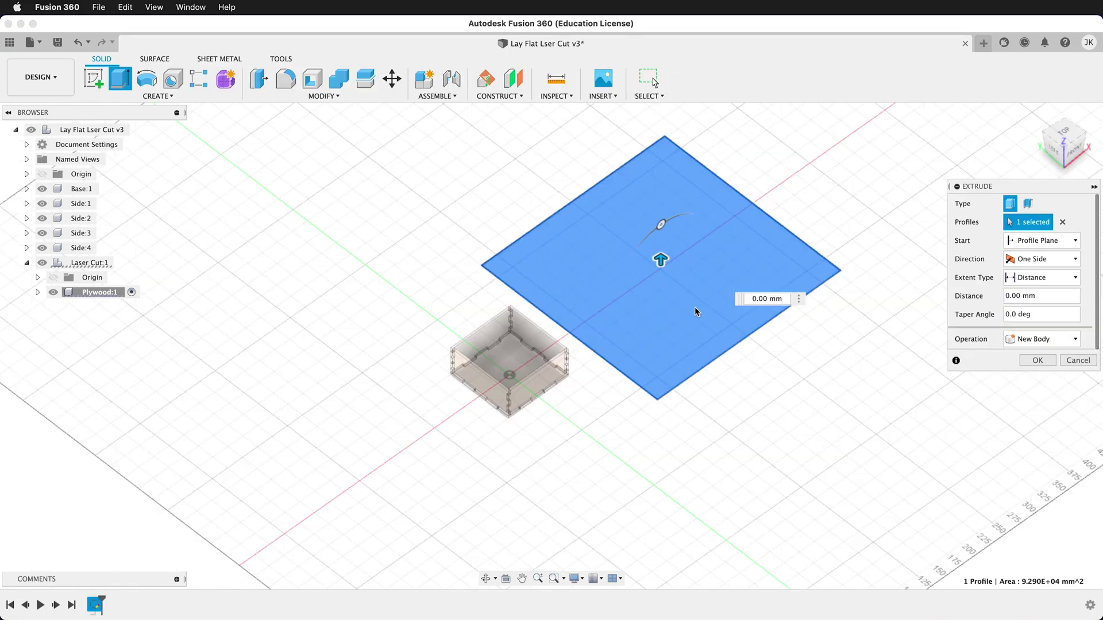
{"action": "type", "text": "ply"}
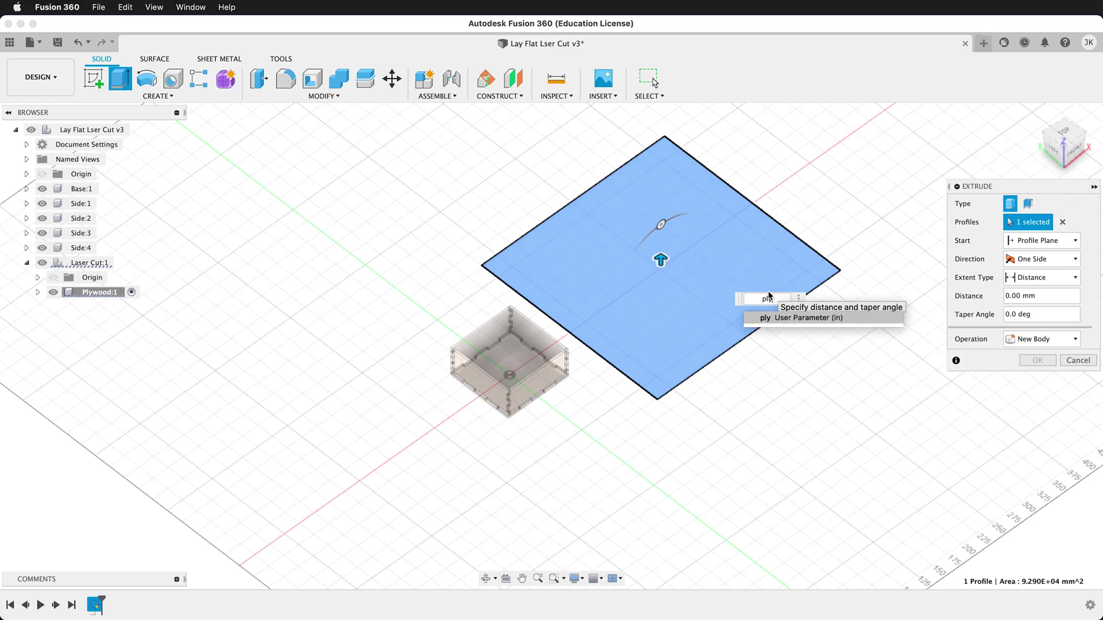
{"action": "key", "text": "Return"}
{"action": "key", "text": "Return"}
{"action": "left_click", "coordinate": [323, 95]}
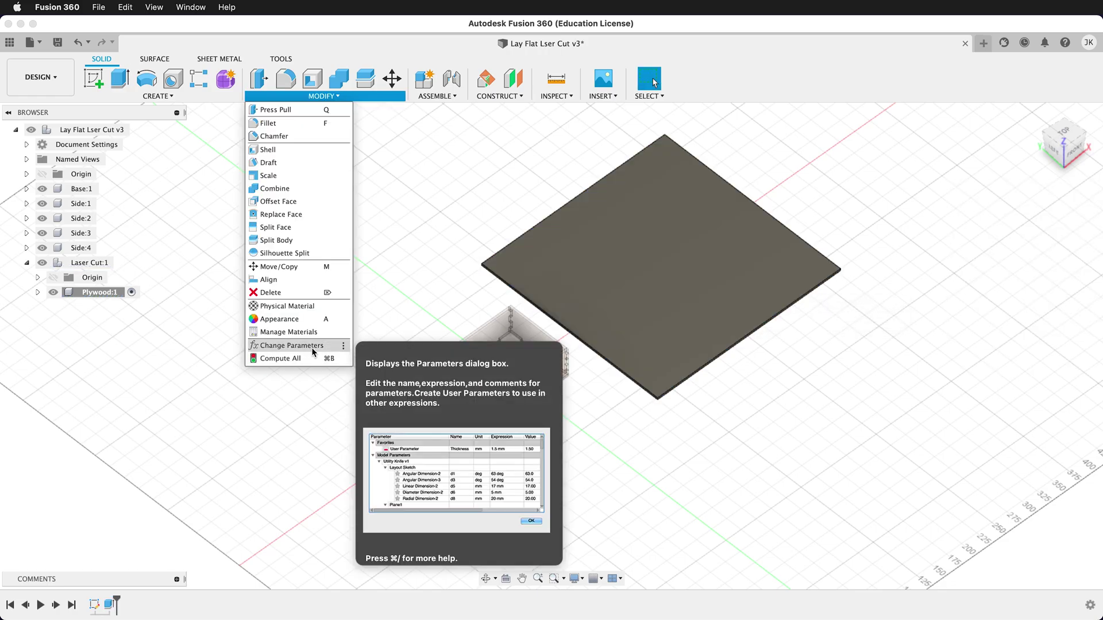
{"action": "left_click", "coordinate": [313, 348]}
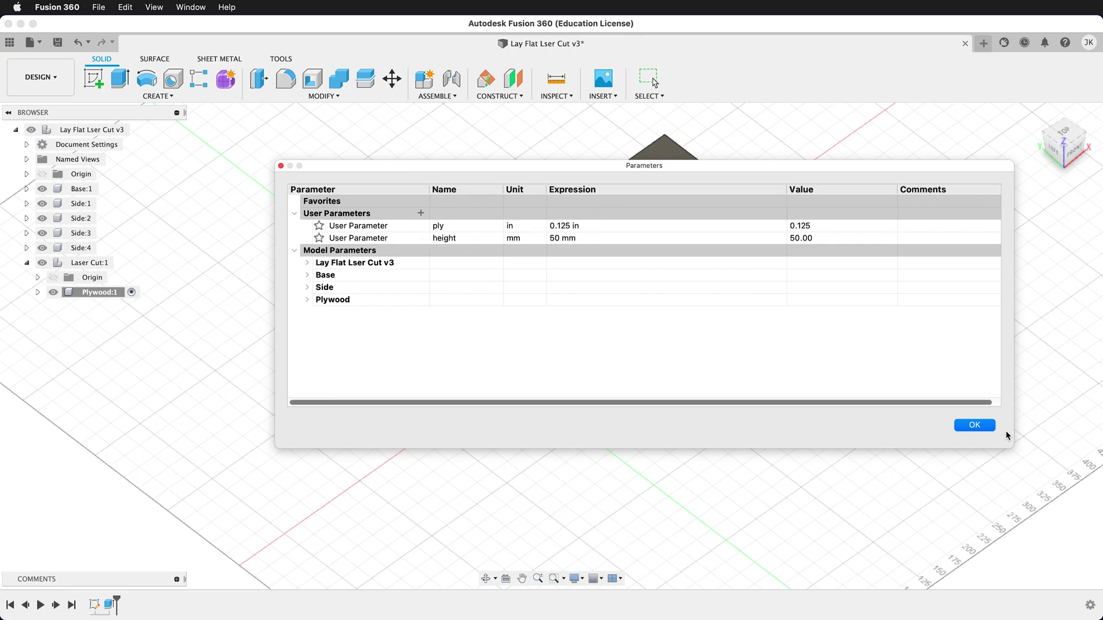
{"action": "left_click", "coordinate": [990, 428]}
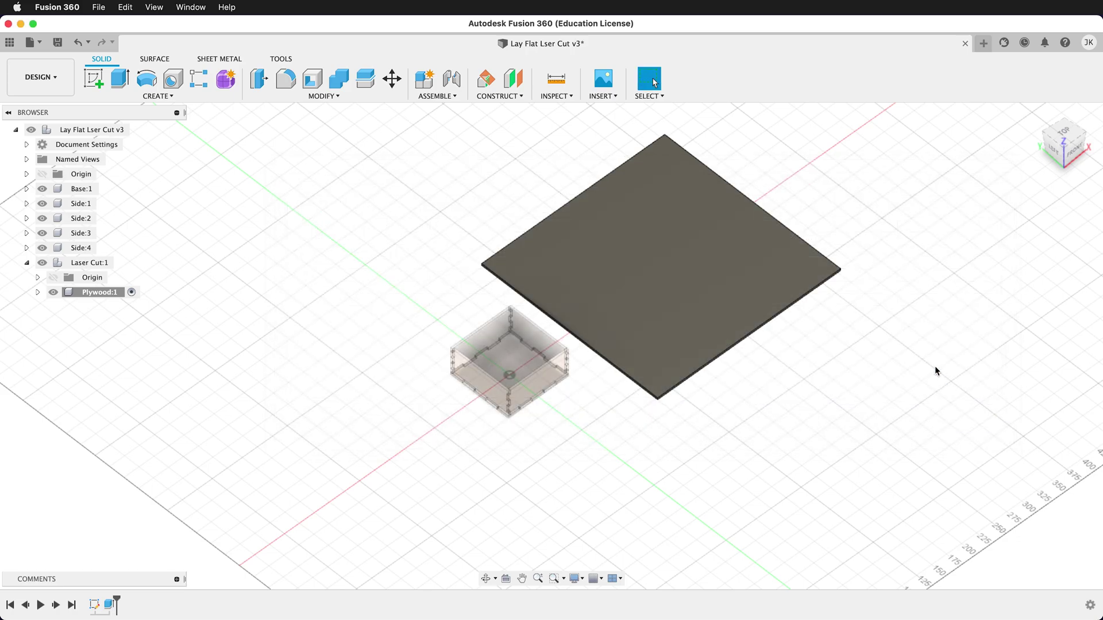
Copy the base and all four side components into the Laser Cut component, placing the copies at -175 mm in Y
{"action": "left_click", "coordinate": [71, 192]}
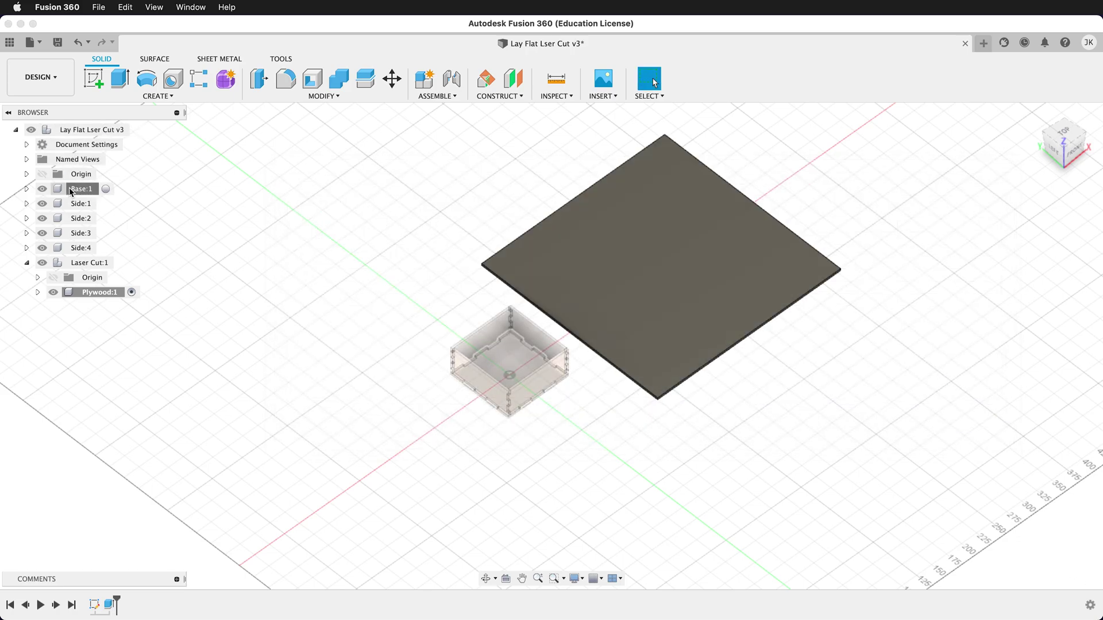
{"action": "left_click", "coordinate": [84, 253], "text": "shift"}
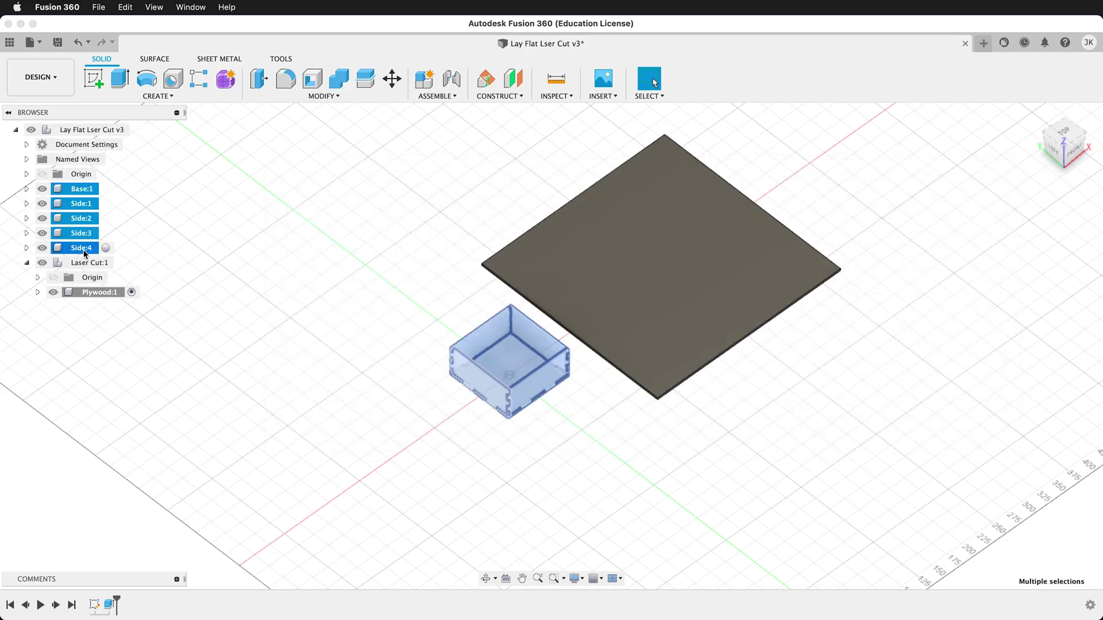
{"action": "right_click", "coordinate": [80, 190]}
{"action": "left_click", "coordinate": [128, 343]}
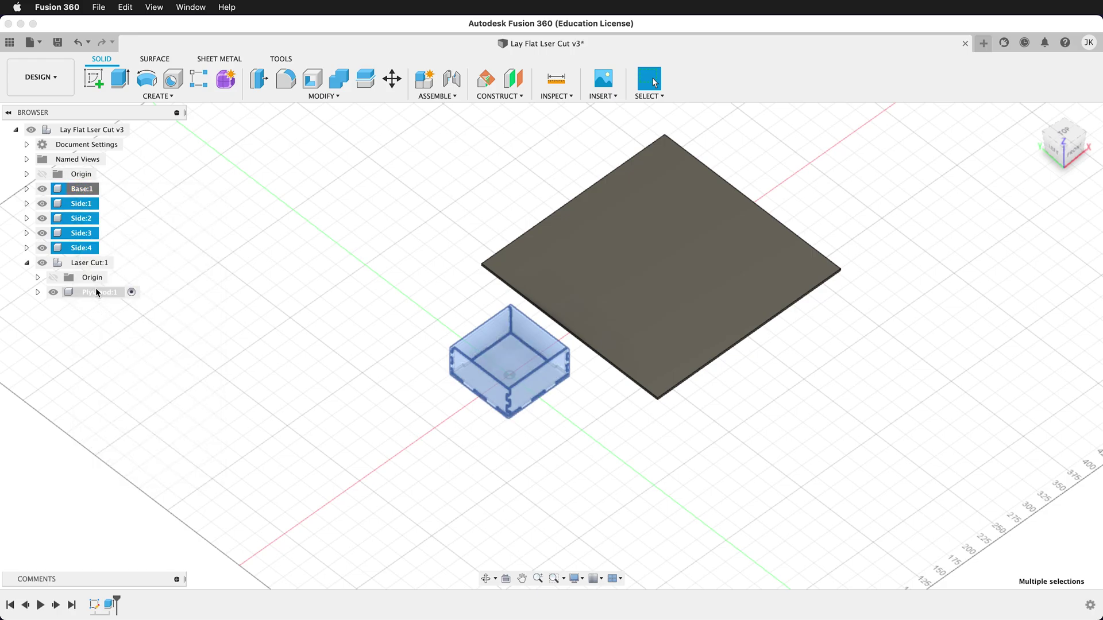
{"action": "left_click", "coordinate": [89, 264]}
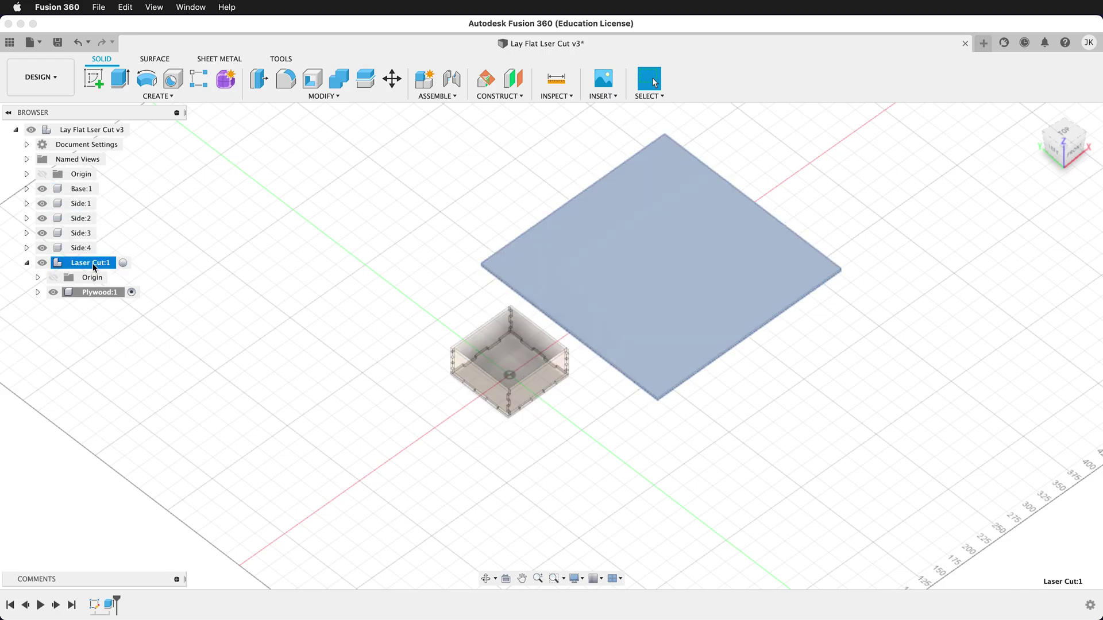
{"action": "right_click", "coordinate": [77, 262]}
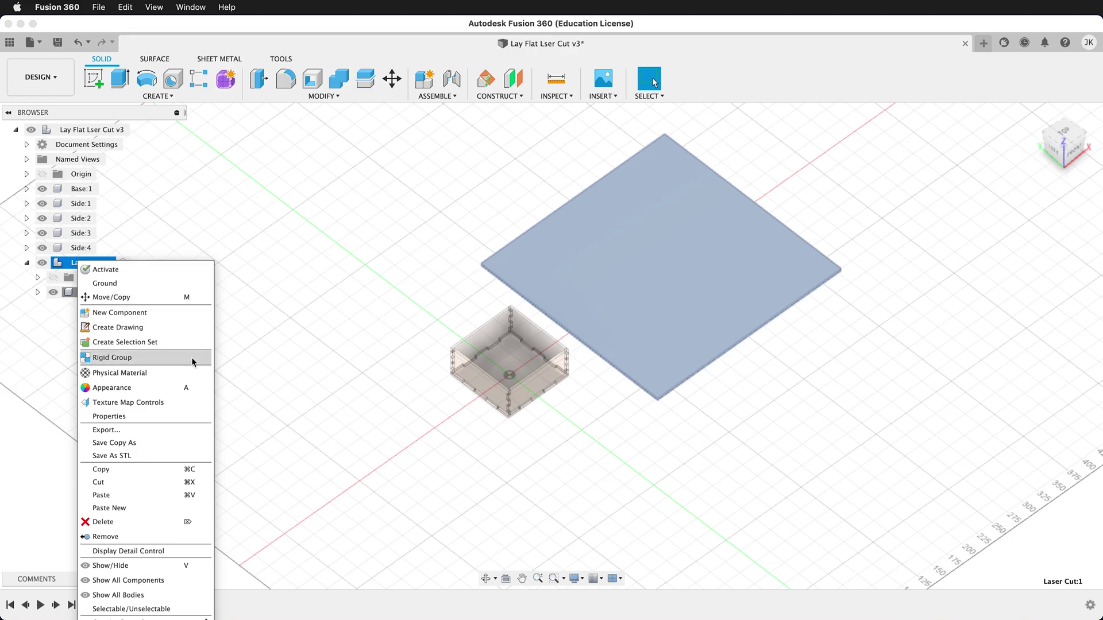
{"action": "left_click", "coordinate": [146, 492]}
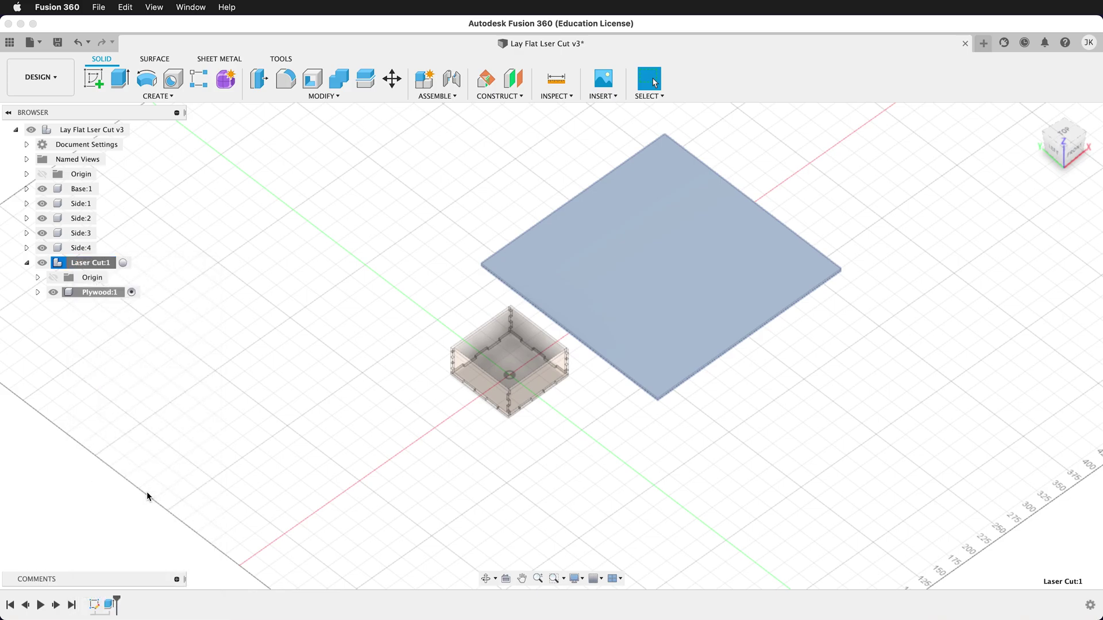
{"action": "left_click_drag", "start_coordinate": [484, 355], "coordinate": [543, 400]}
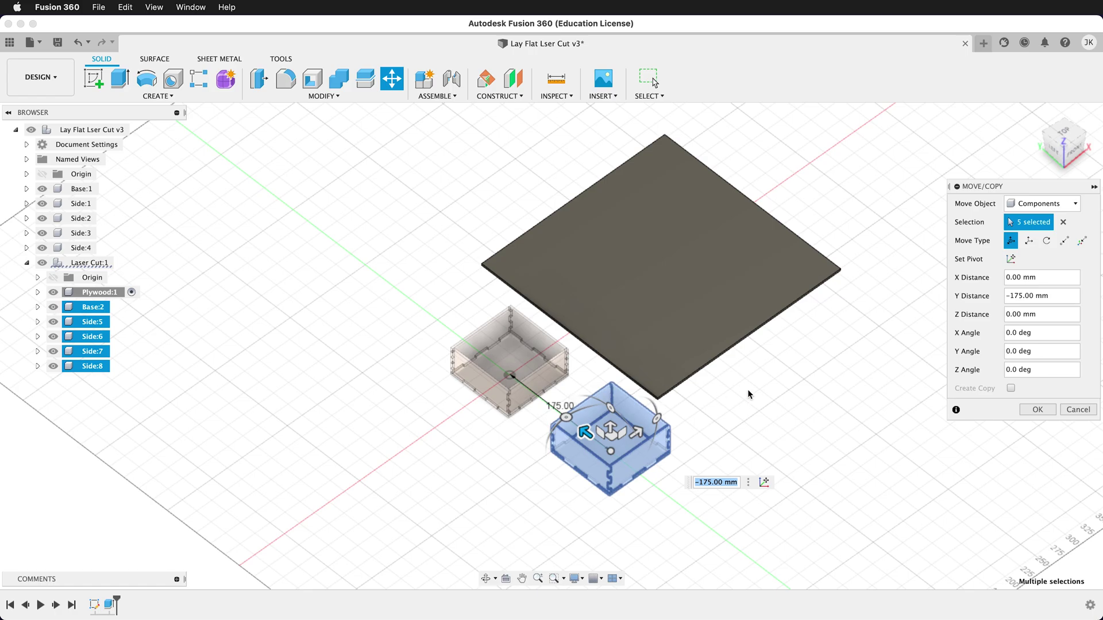
{"action": "left_click", "coordinate": [1052, 410]}
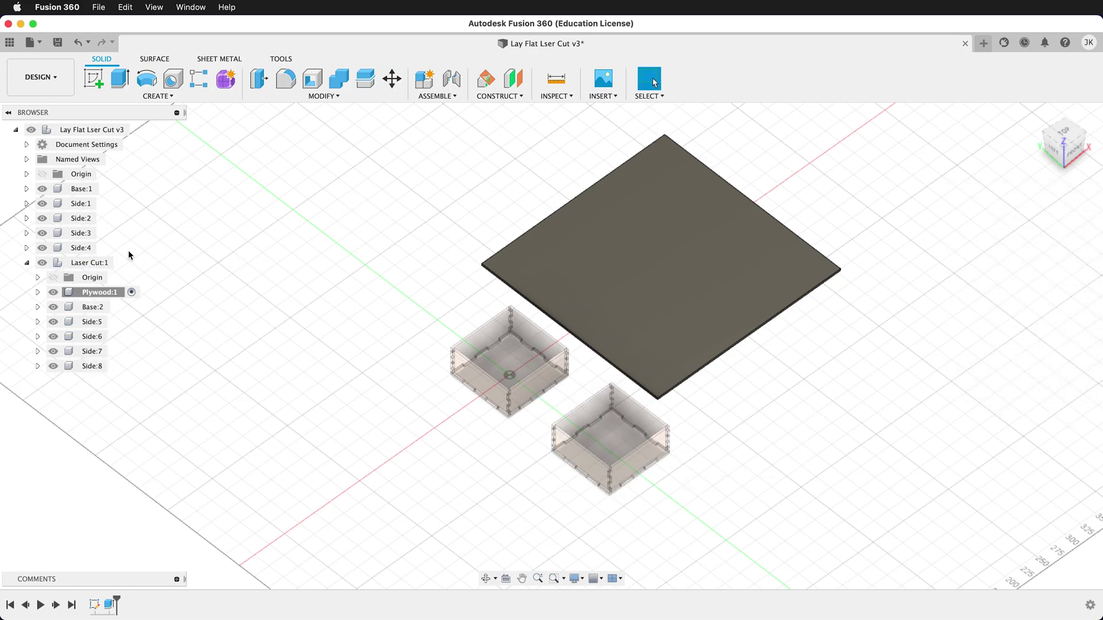
Activate the Laser Cut component and joint the front side copy's outer face centre to the centre of the plywood's upper face
{"action": "left_click", "coordinate": [121, 263]}
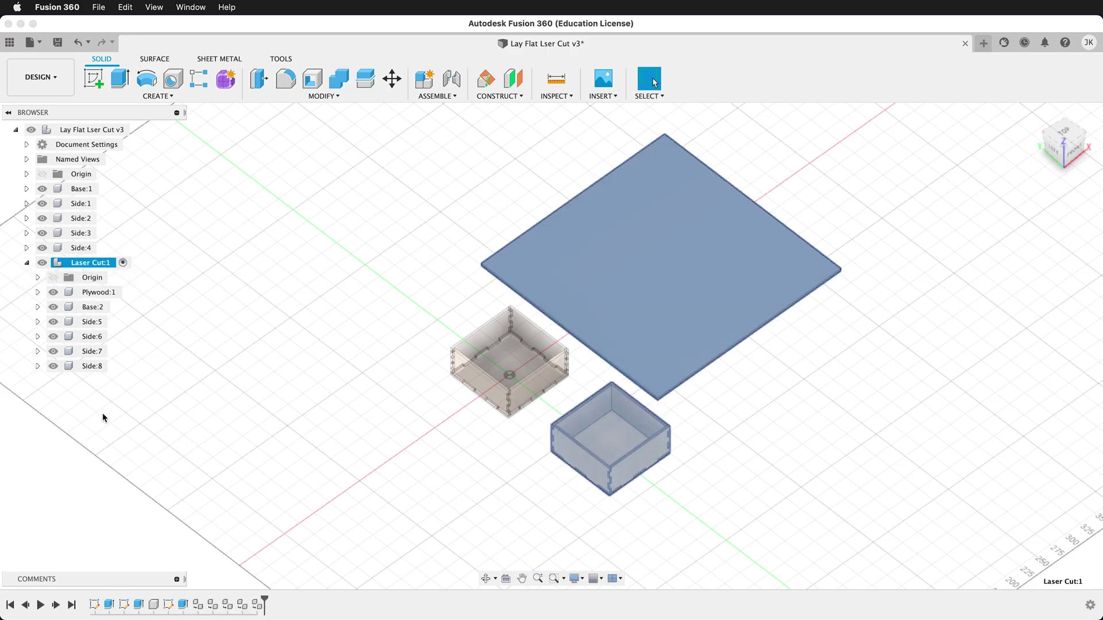
{"action": "middle_click_drag", "start_coordinate": [760, 301], "coordinate": [633, 159], "text": "shift"}
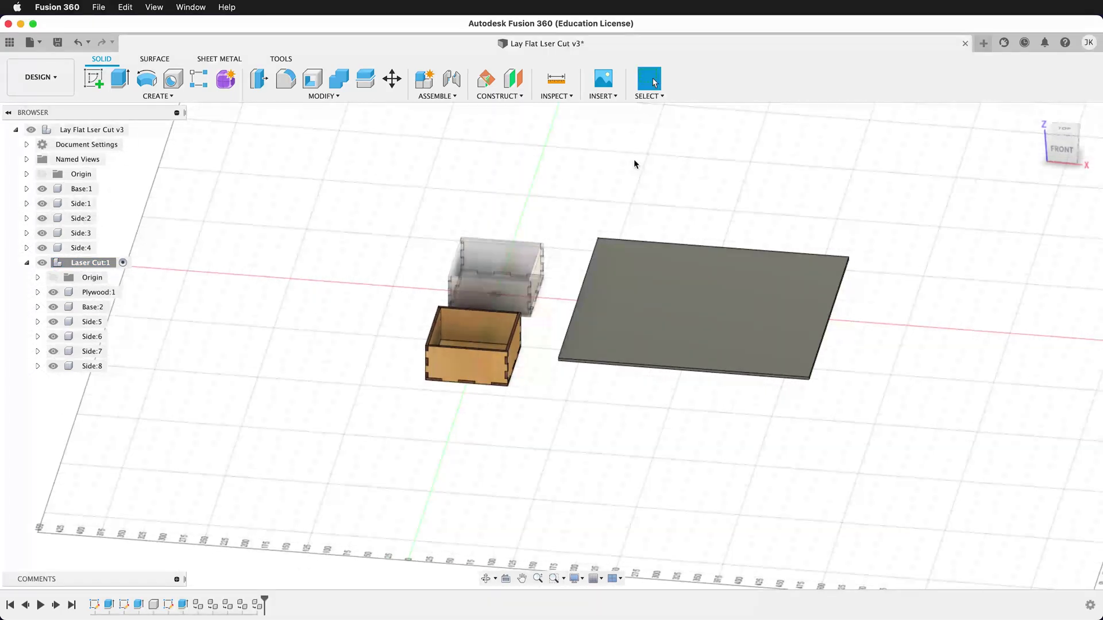
{"action": "left_click", "coordinate": [455, 74]}
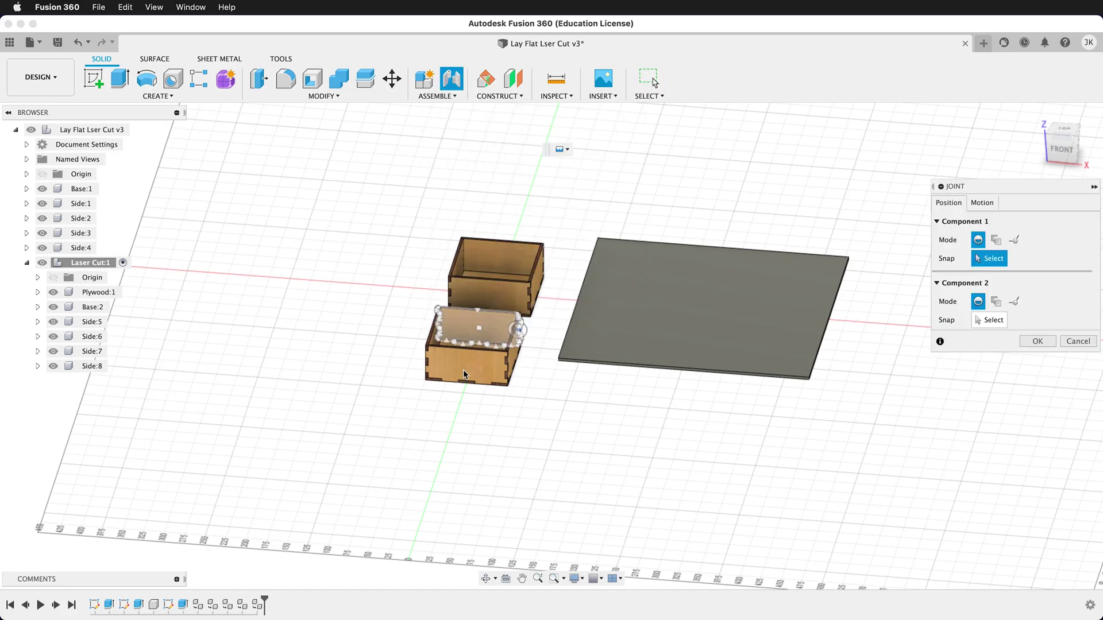
{"action": "scroll", "coordinate": [454, 378], "scroll_direction": "up", "scroll_amount": 3}
{"action": "scroll", "coordinate": [454, 378], "scroll_direction": "up", "scroll_amount": 2}
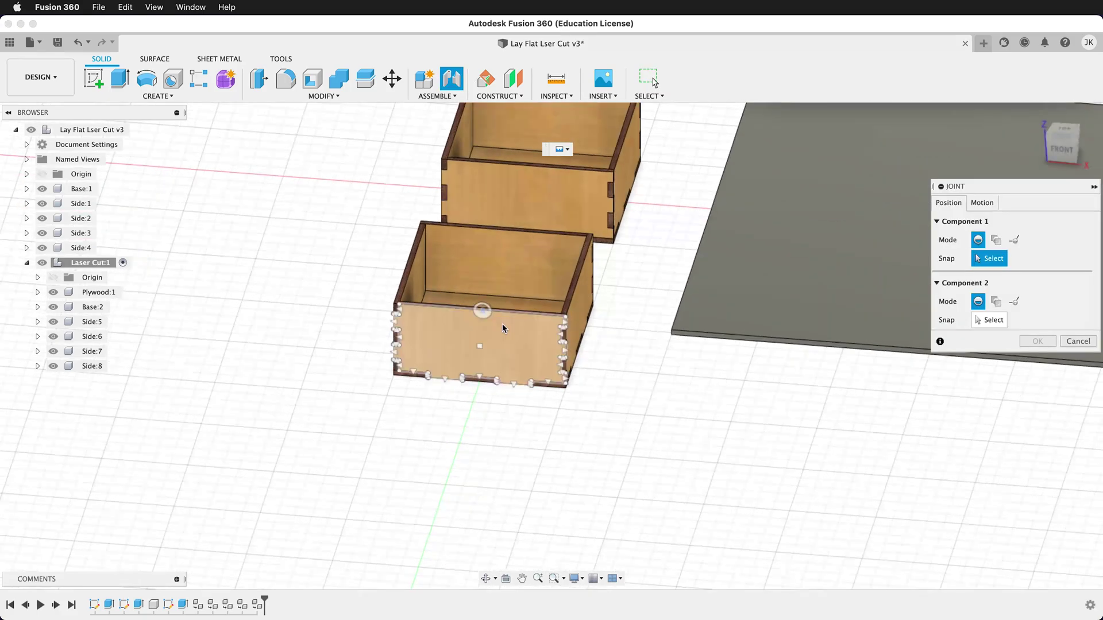
{"action": "left_click", "coordinate": [480, 347]}
{"action": "scroll", "coordinate": [364, 327], "scroll_direction": "down", "scroll_amount": 5}
{"action": "scroll", "coordinate": [617, 229], "scroll_direction": "up", "scroll_amount": 3}
{"action": "scroll", "coordinate": [617, 229], "scroll_direction": "up", "scroll_amount": 2}
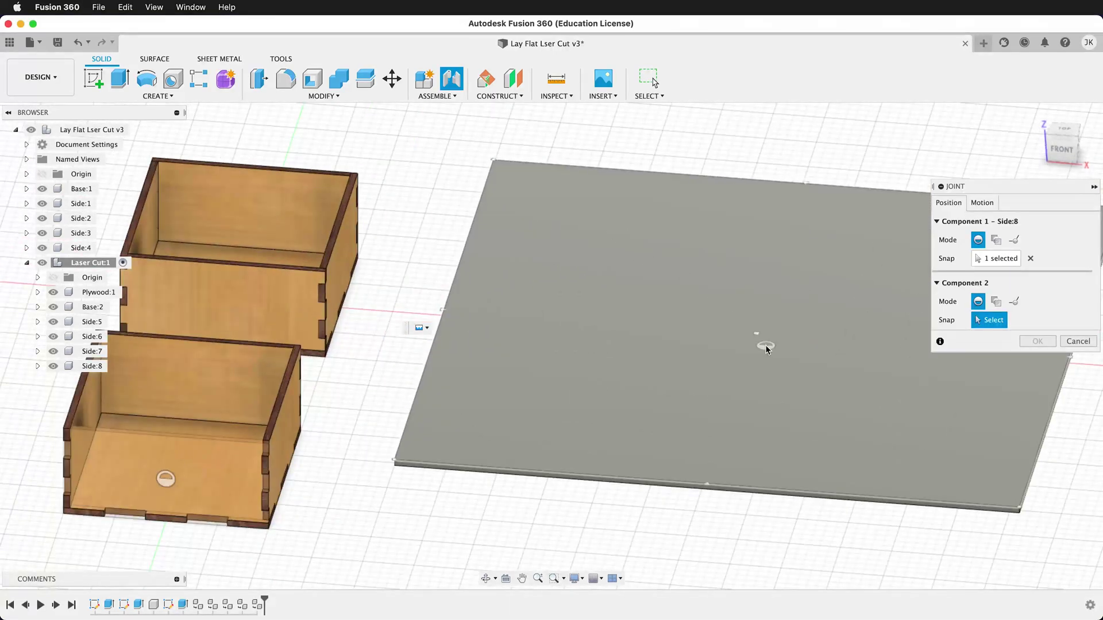
{"action": "left_click", "coordinate": [757, 333]}
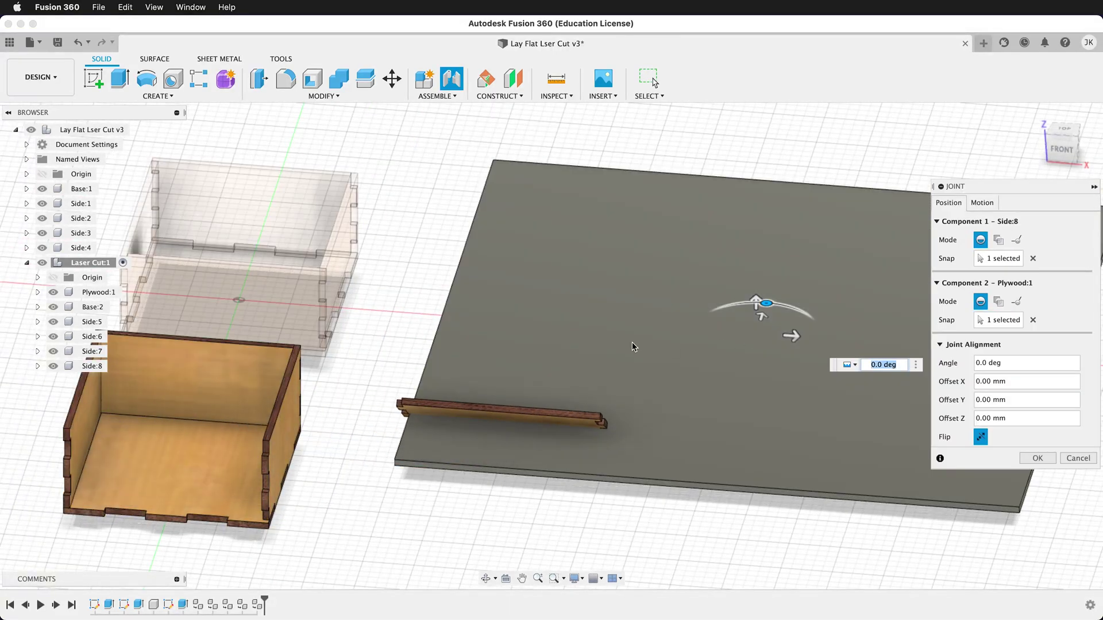
Offset the jointed front side towards the plywood's -X, +Y corner and accept the joint
{"action": "left_click", "coordinate": [1063, 127]}
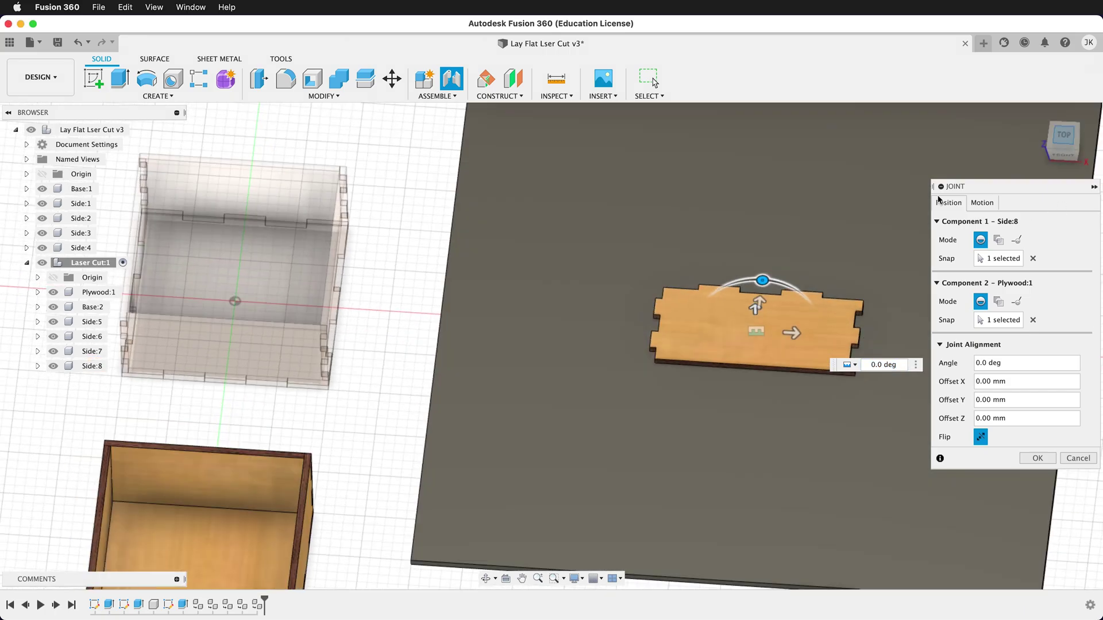
{"action": "scroll", "coordinate": [738, 376], "scroll_direction": "down", "scroll_amount": 3}
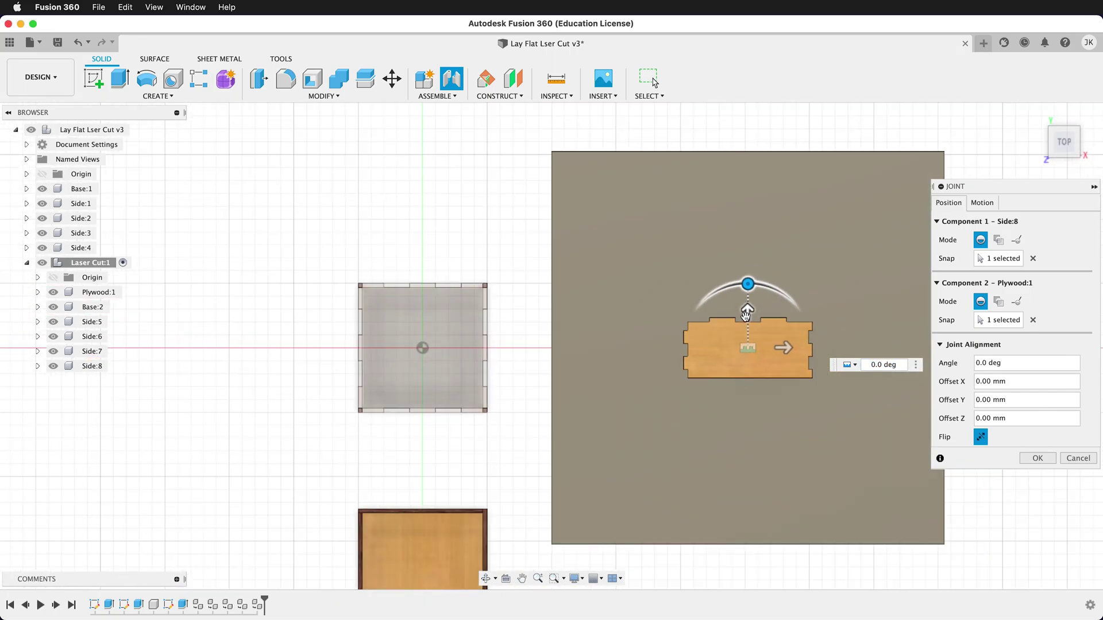
{"action": "left_click_drag", "start_coordinate": [745, 313], "coordinate": [632, 172]}
{"action": "left_click", "coordinate": [1037, 460]}
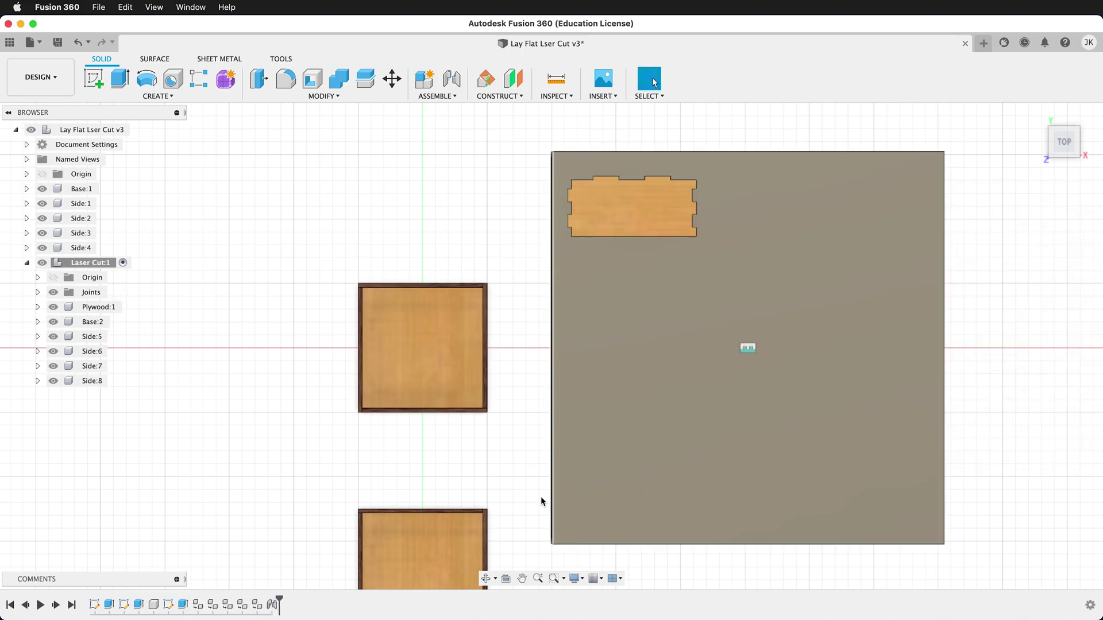
Joint the Side:5 copy's outer face to the plywood's centre at 180 degrees, offset -80 mm in X and 30 mm in Y
{"action": "middle_click_drag", "start_coordinate": [540, 496], "coordinate": [507, 428], "text": "shift"}
{"action": "key", "text": "j"}
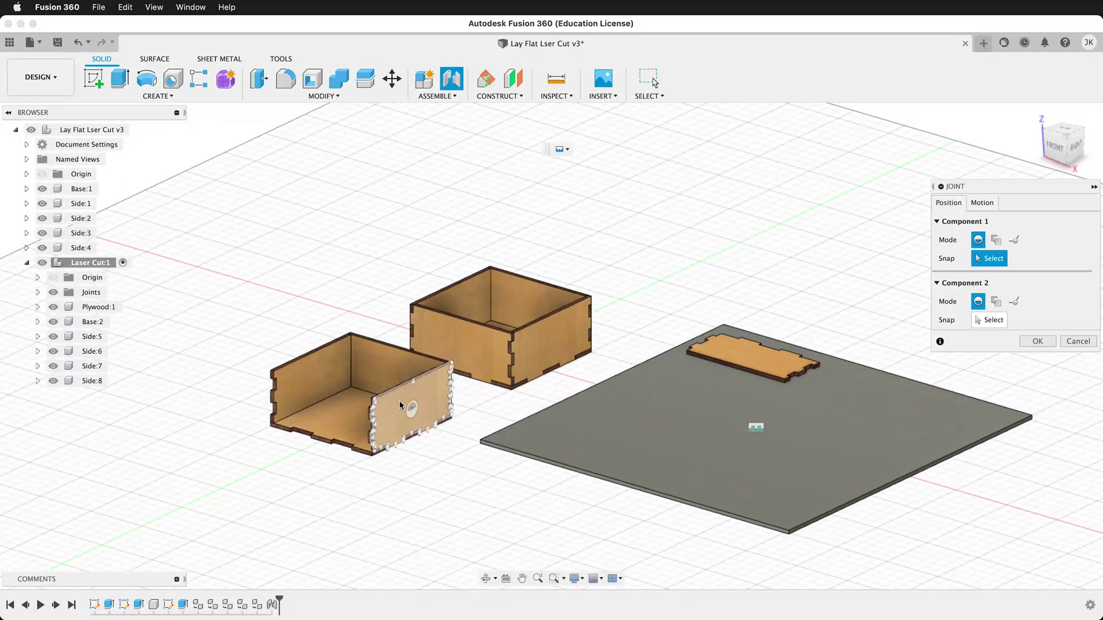
{"action": "left_click", "coordinate": [412, 408]}
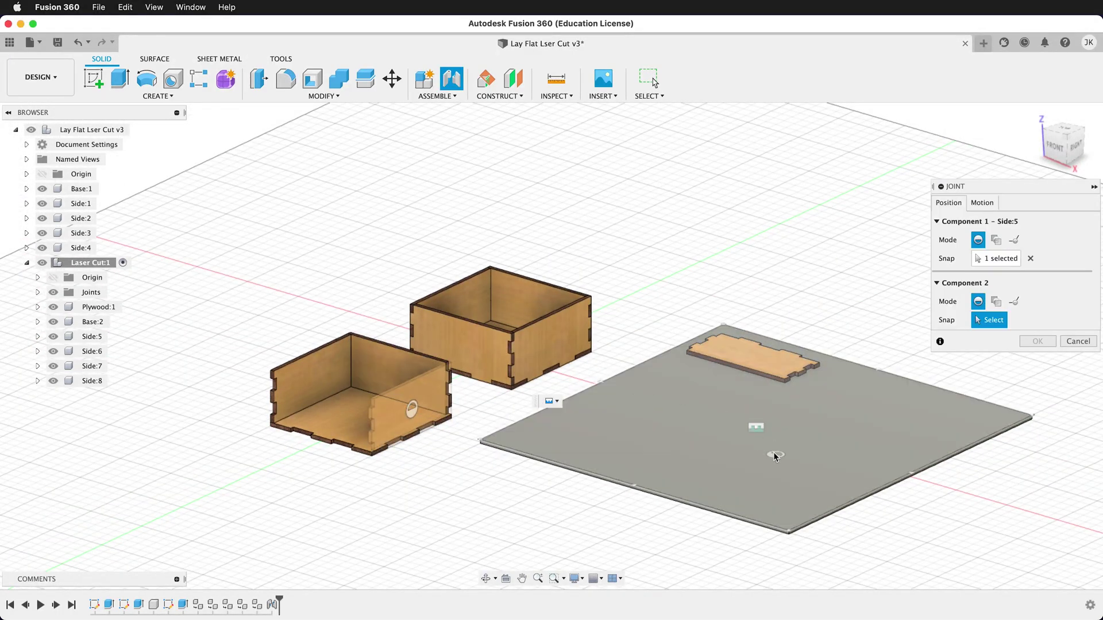
{"action": "left_click", "coordinate": [756, 429]}
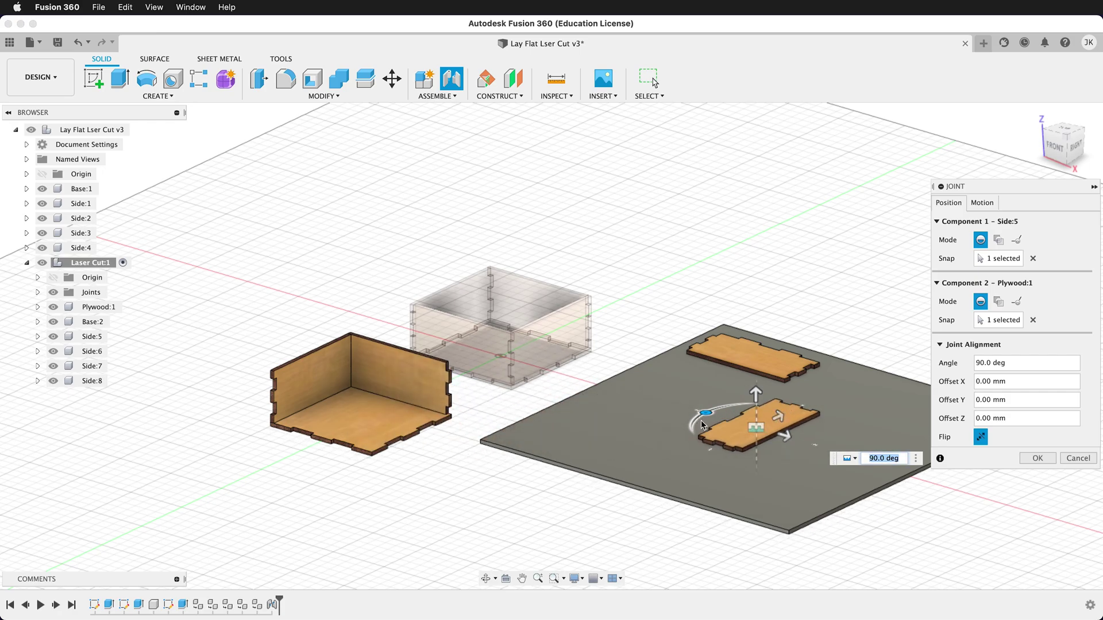
{"action": "left_click_drag", "start_coordinate": [707, 412], "coordinate": [716, 444]}
{"action": "left_click_drag", "start_coordinate": [784, 435], "coordinate": [712, 389]}
{"action": "middle_click_drag", "start_coordinate": [711, 385], "coordinate": [677, 316], "text": "shift"}
{"action": "left_click_drag", "start_coordinate": [667, 319], "coordinate": [678, 283]}
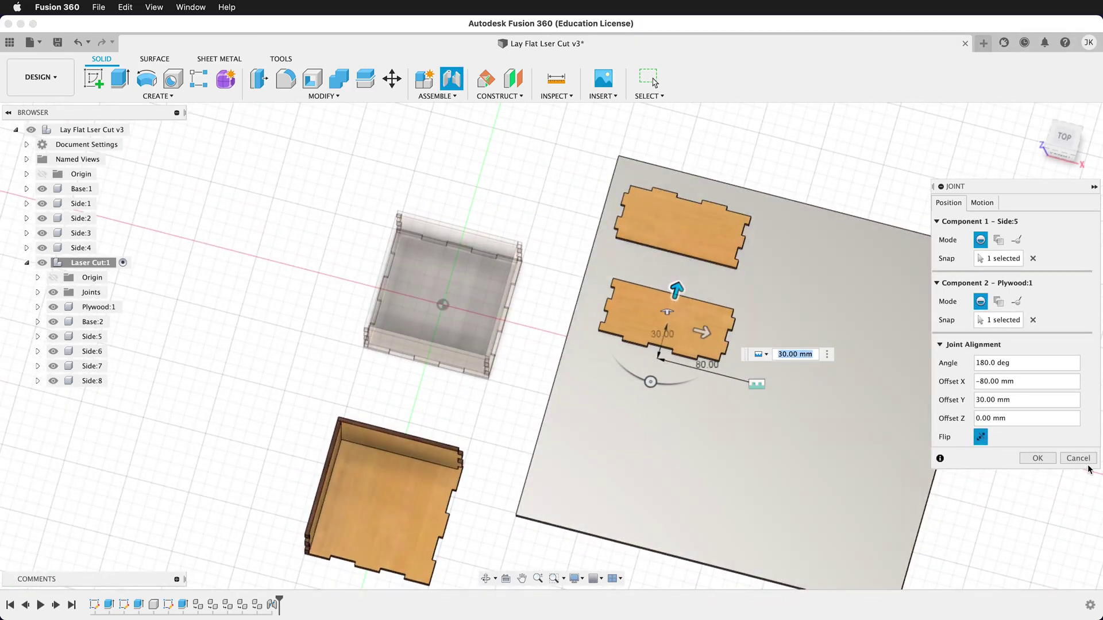
{"action": "left_click", "coordinate": [1038, 458]}
Joint the inner face centre of the Side:7 copy to the centre of the plywood's upper face
{"action": "middle_click_drag", "start_coordinate": [368, 487], "coordinate": [334, 443], "text": "shift"}
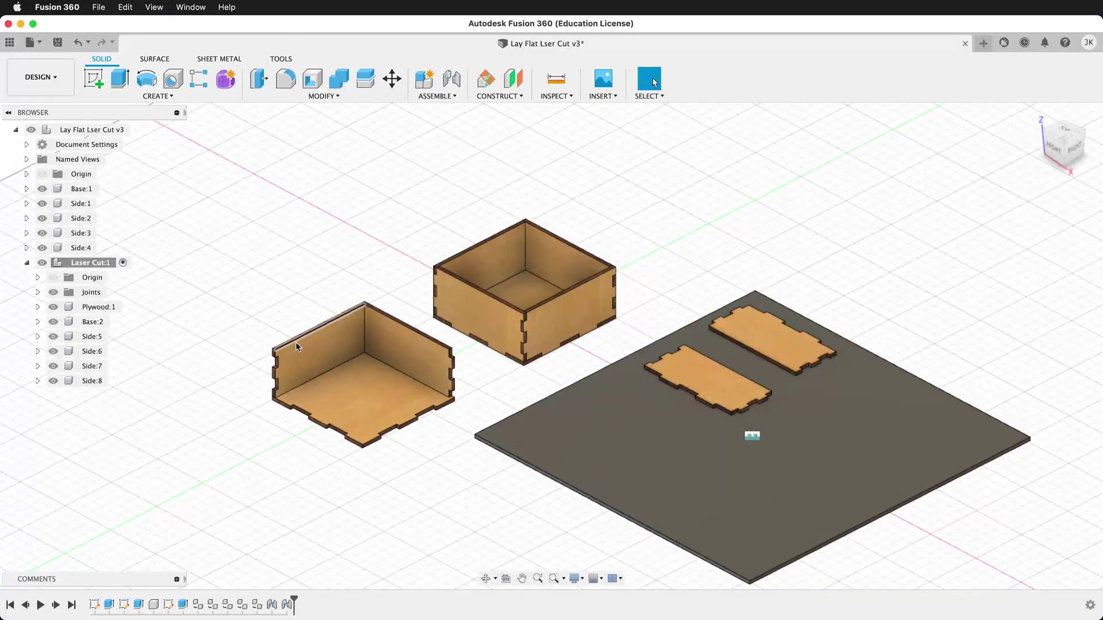
{"action": "scroll", "coordinate": [264, 377], "scroll_direction": "up", "scroll_amount": 4}
{"action": "middle_click_drag", "start_coordinate": [264, 376], "coordinate": [345, 376], "text": "shift"}
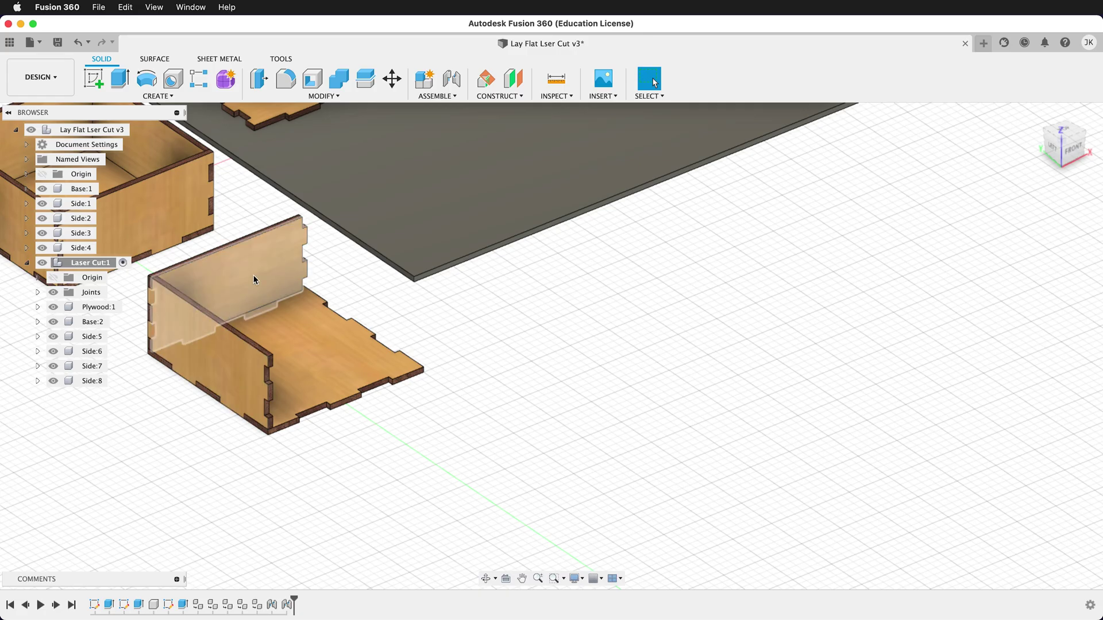
{"action": "left_click", "coordinate": [451, 80]}
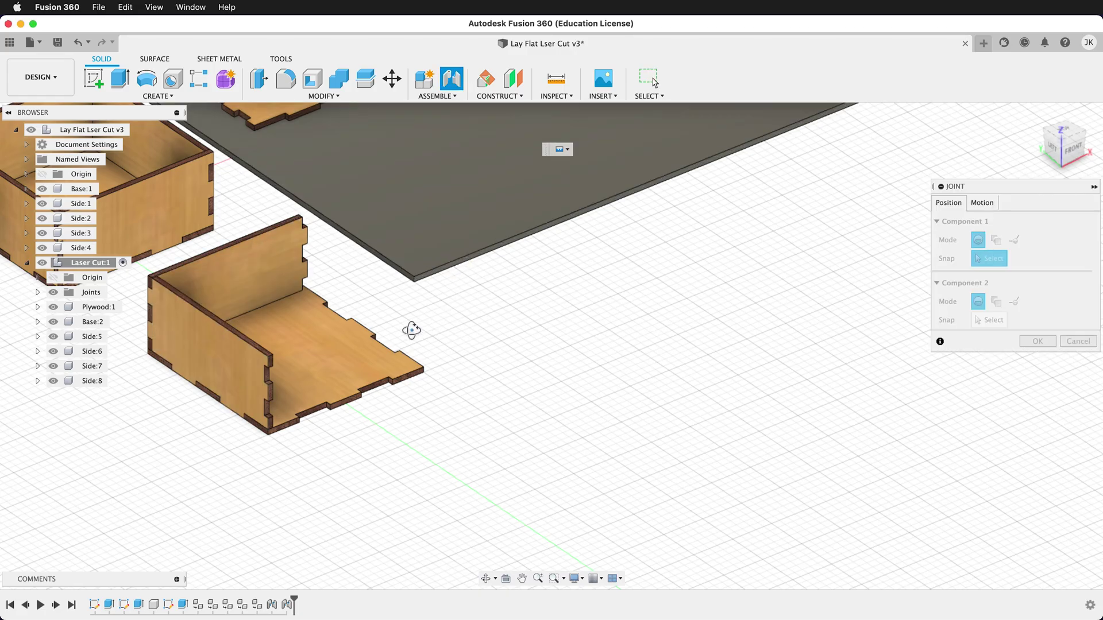
{"action": "middle_click_drag", "start_coordinate": [411, 327], "coordinate": [371, 207], "text": "shift"}
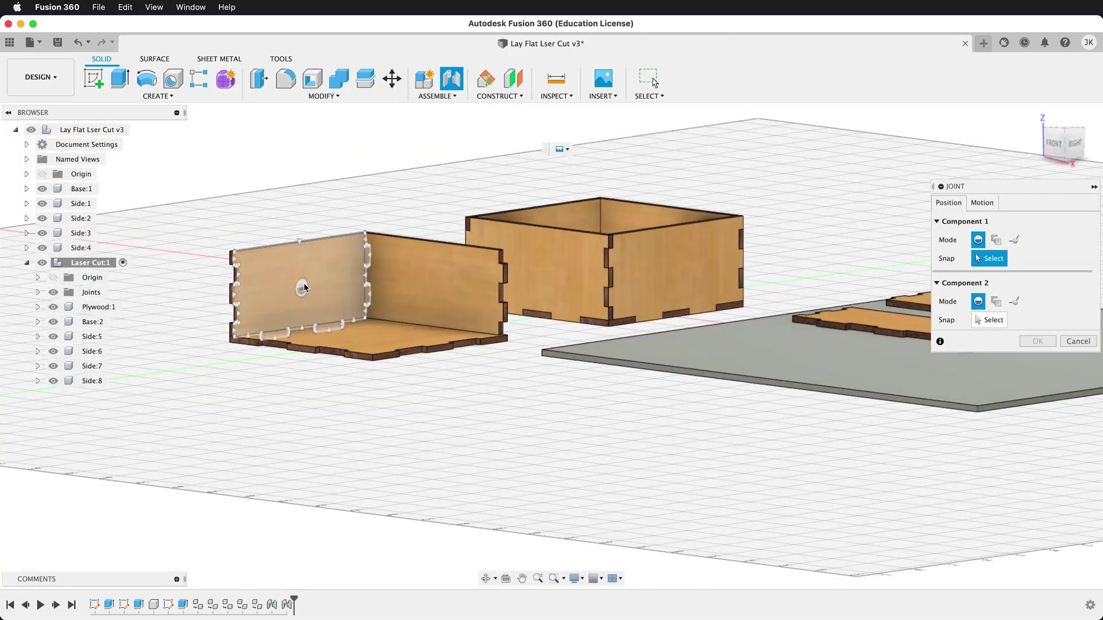
{"action": "left_click", "coordinate": [303, 288]}
{"action": "left_click", "coordinate": [691, 147]}
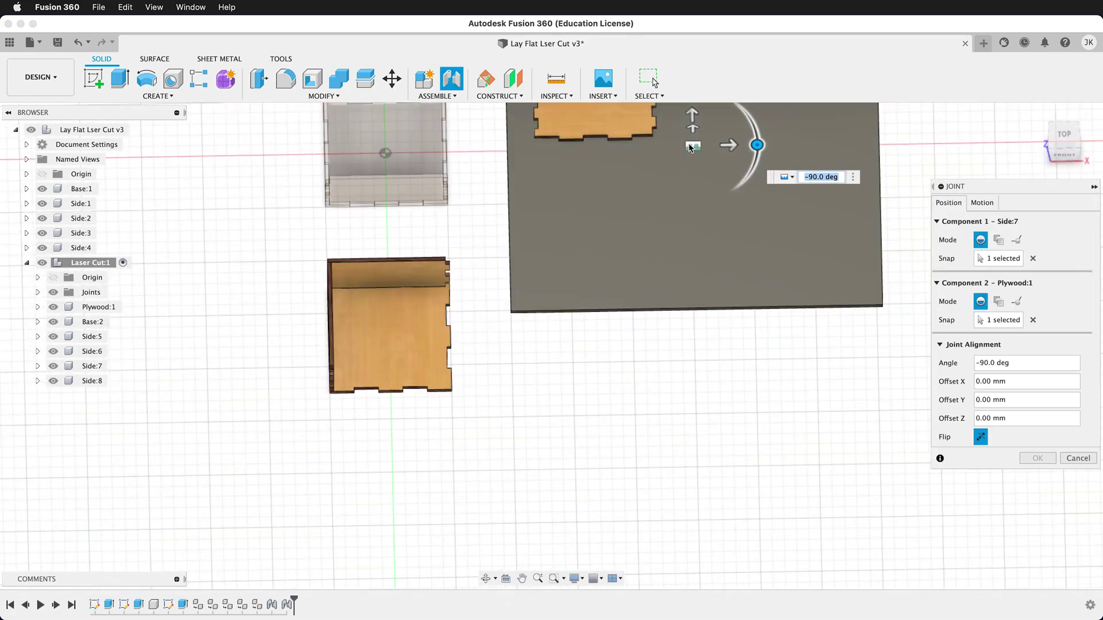
Rotate the jointed Side:7 copy to -180 degrees and offset it to line up as the third part in the column of sides
{"action": "scroll", "coordinate": [622, 267], "scroll_direction": "down", "scroll_amount": 2}
{"action": "left_click_drag", "start_coordinate": [729, 185], "coordinate": [668, 225]}
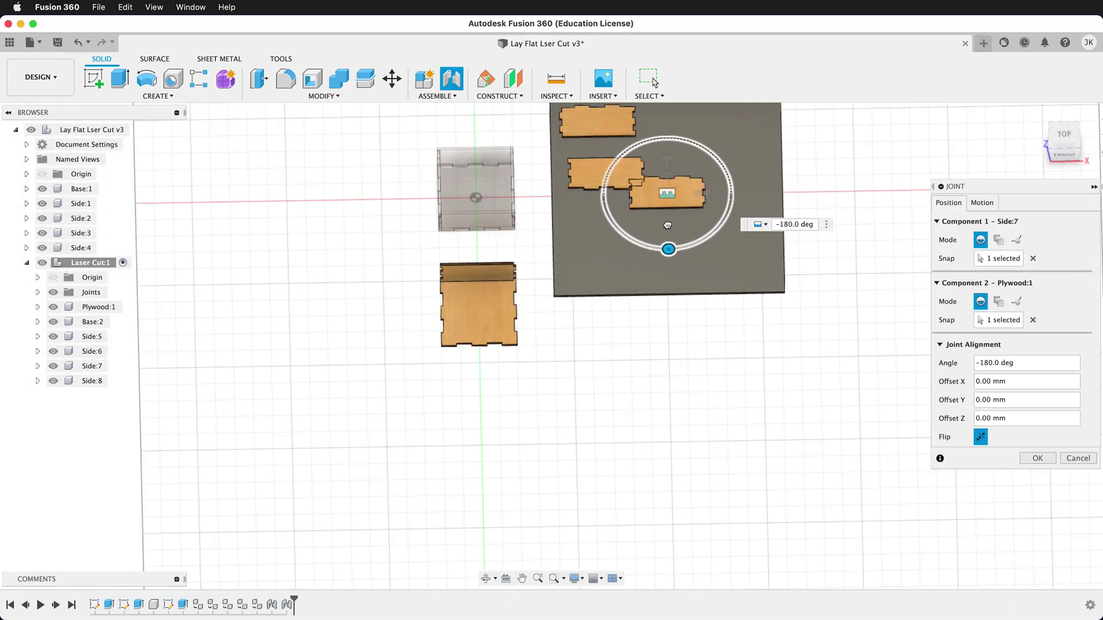
{"action": "left_click_drag", "start_coordinate": [666, 157], "coordinate": [666, 189]}
{"action": "left_click_drag", "start_coordinate": [702, 223], "coordinate": [653, 254]}
{"action": "left_click", "coordinate": [1037, 458]}
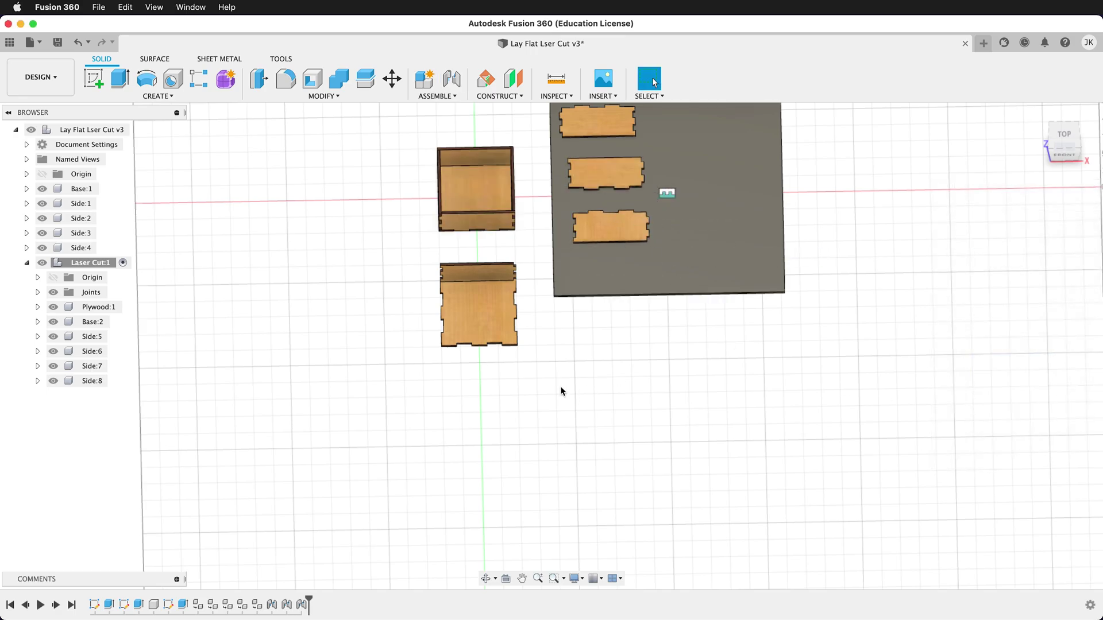
Joint the last standing side copy to the plywood's centre at 180 degrees, offset 40 mm in X and 80 mm in Y
{"action": "middle_click_drag", "start_coordinate": [507, 394], "coordinate": [511, 376], "text": "shift"}
{"action": "scroll", "coordinate": [477, 281], "scroll_direction": "up", "scroll_amount": 5}
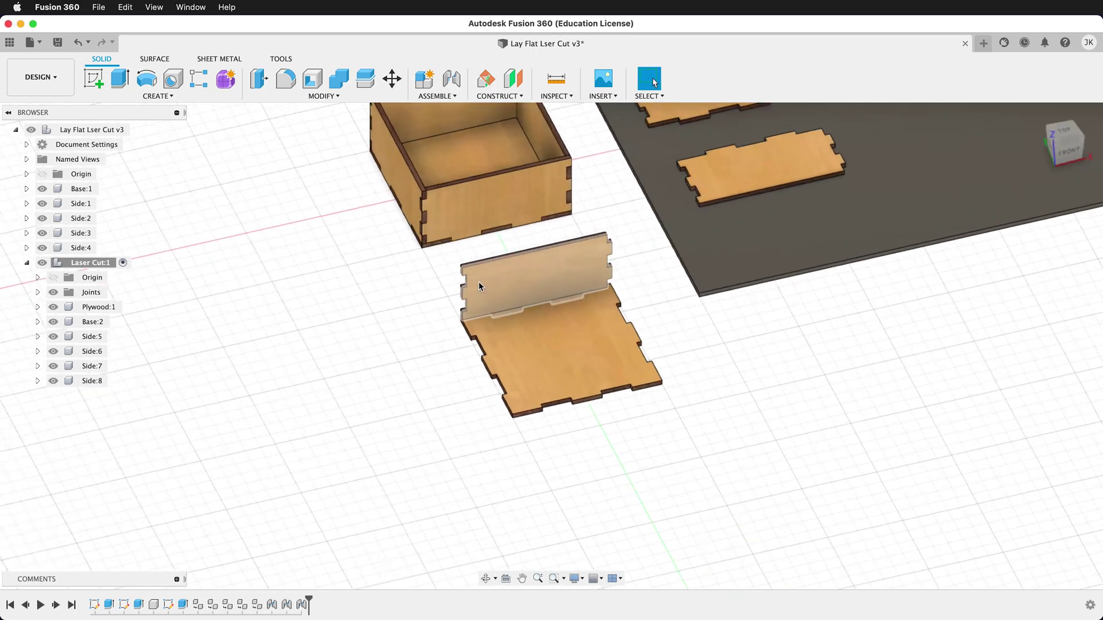
{"action": "left_click", "coordinate": [450, 80]}
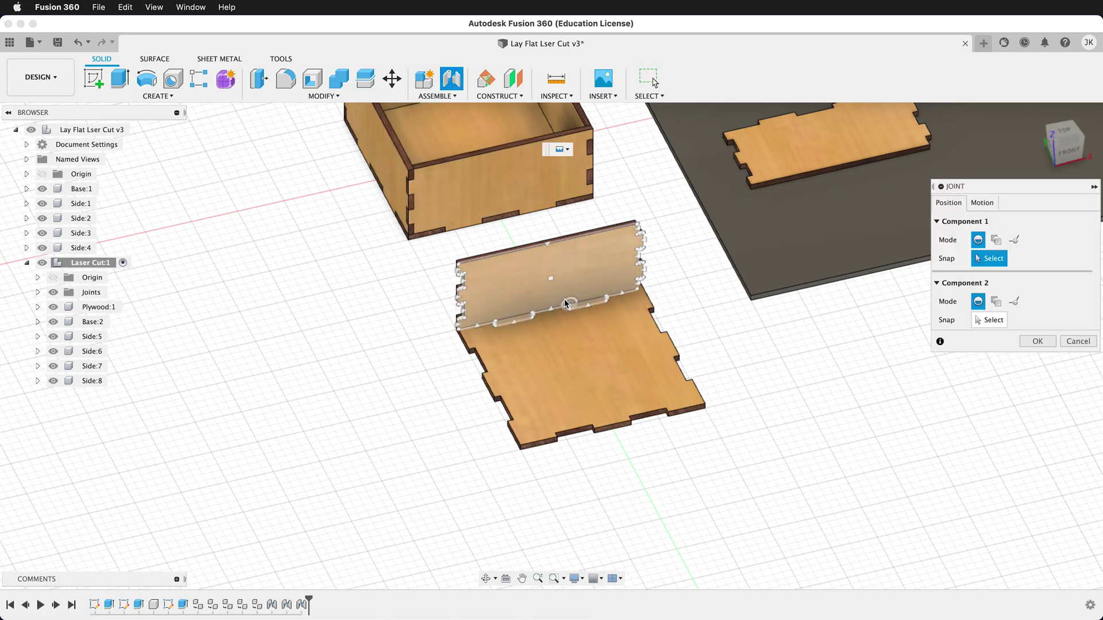
{"action": "left_click", "coordinate": [550, 279]}
{"action": "scroll", "coordinate": [319, 410], "scroll_direction": "down", "scroll_amount": 5}
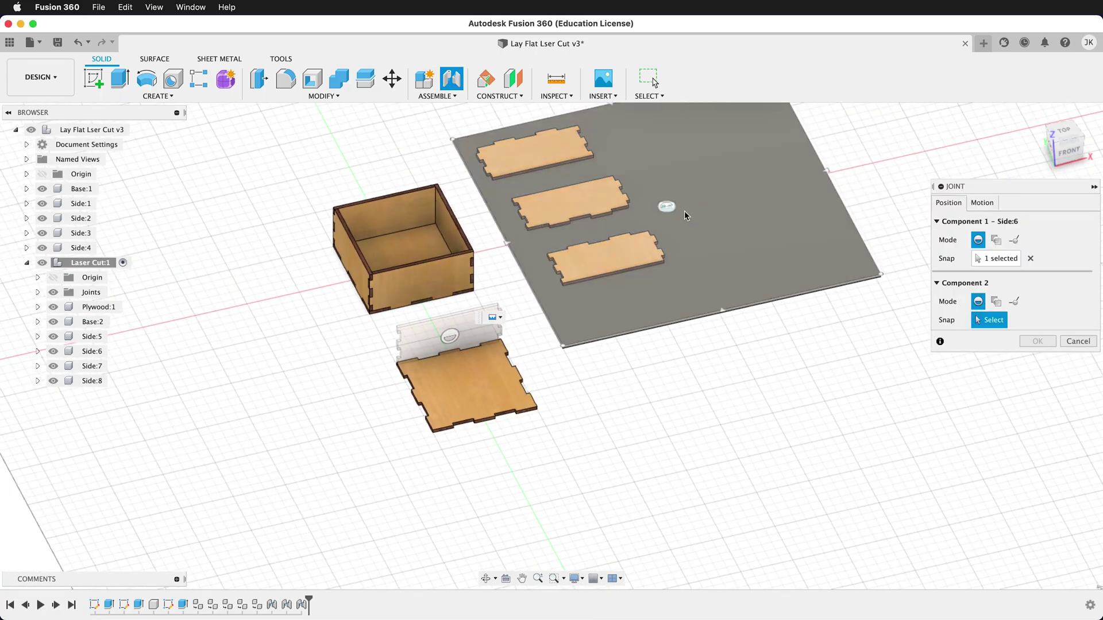
{"action": "left_click", "coordinate": [667, 208]}
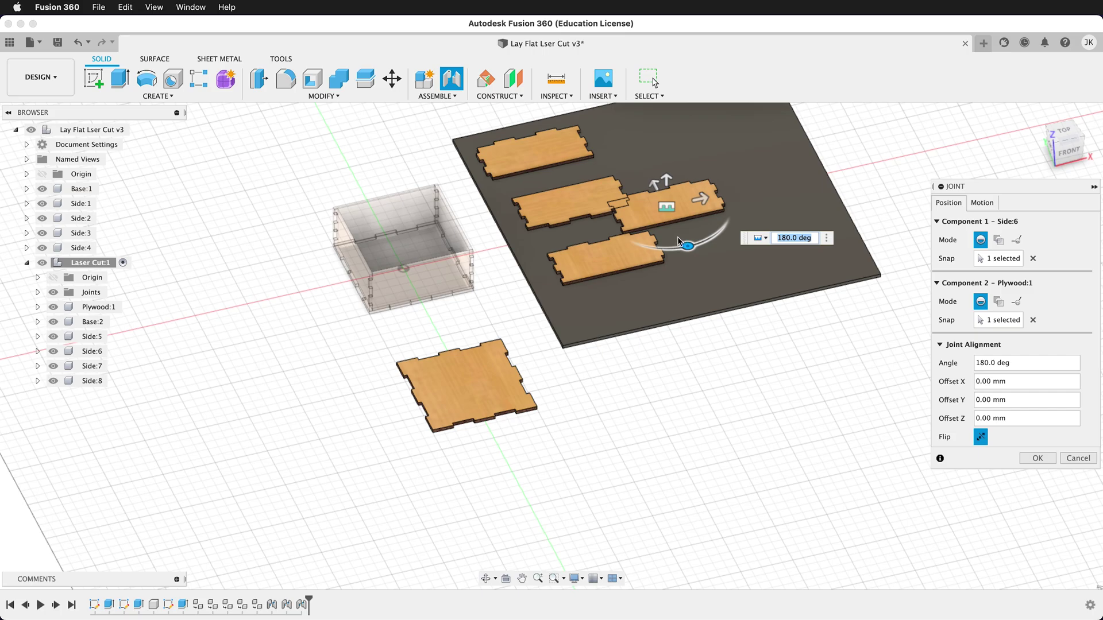
{"action": "middle_click_drag", "start_coordinate": [678, 241], "coordinate": [658, 260], "text": "shift"}
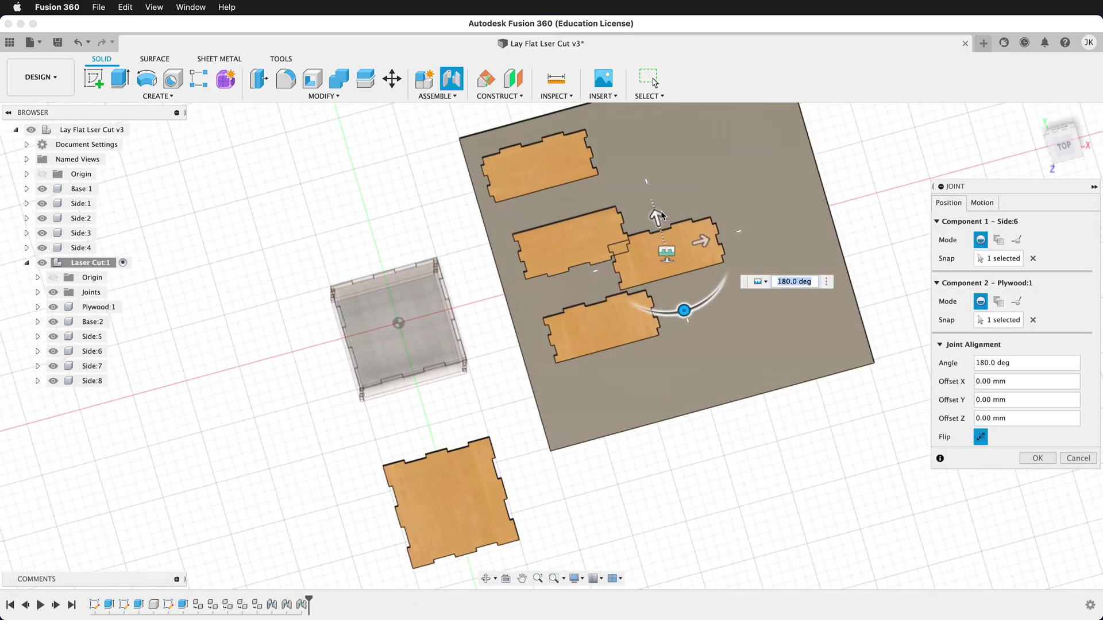
{"action": "left_click_drag", "start_coordinate": [661, 212], "coordinate": [638, 123]}
{"action": "left_click_drag", "start_coordinate": [670, 161], "coordinate": [719, 151]}
{"action": "left_click", "coordinate": [1038, 459]}
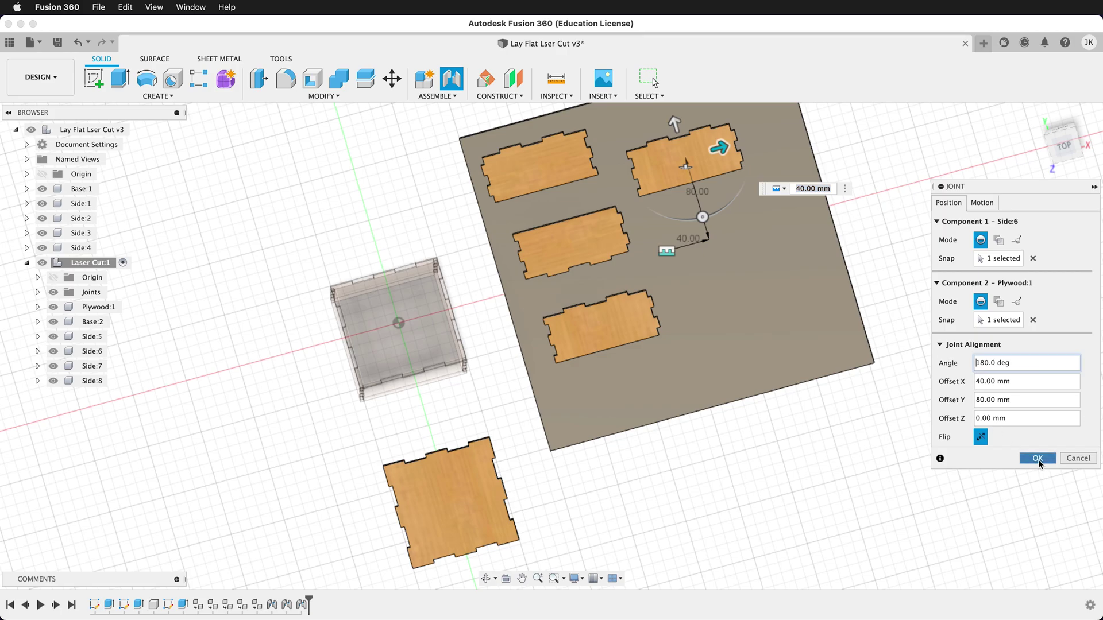
Joint the base copy to the plywood's centre and offset it into the free area beside the third side
{"action": "middle_click_drag", "start_coordinate": [1038, 459], "coordinate": [471, 404], "text": "shift"}
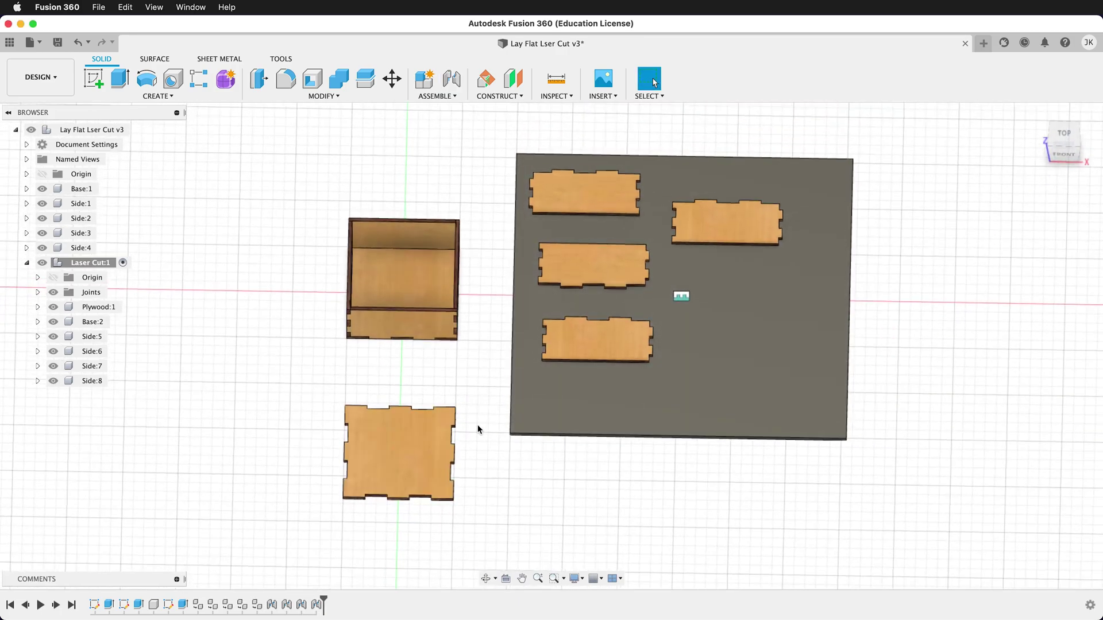
{"action": "key", "text": "j"}
{"action": "left_click", "coordinate": [390, 458]}
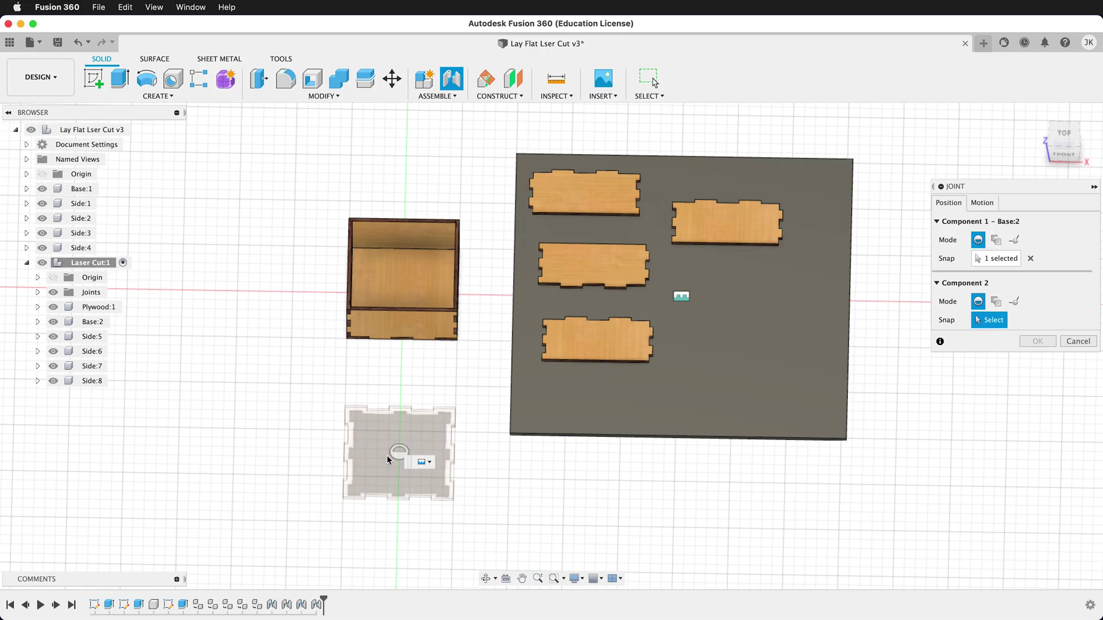
{"action": "left_click", "coordinate": [681, 296]}
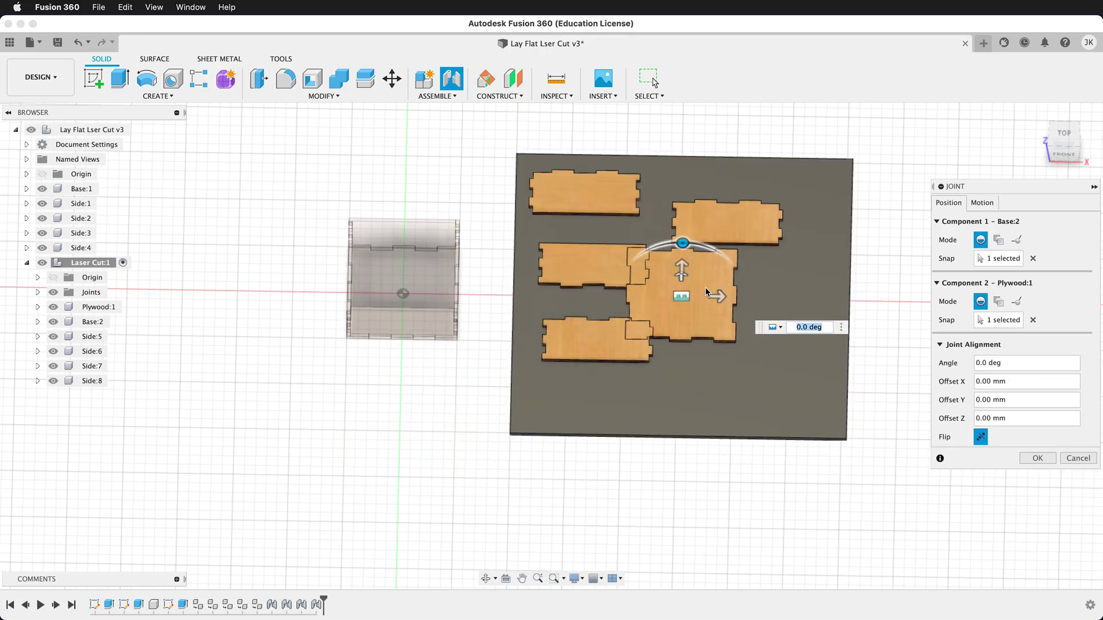
{"action": "left_click_drag", "start_coordinate": [681, 269], "coordinate": [682, 301]}
{"action": "left_click_drag", "start_coordinate": [718, 344], "coordinate": [782, 343]}
{"action": "left_click", "coordinate": [1048, 455]}
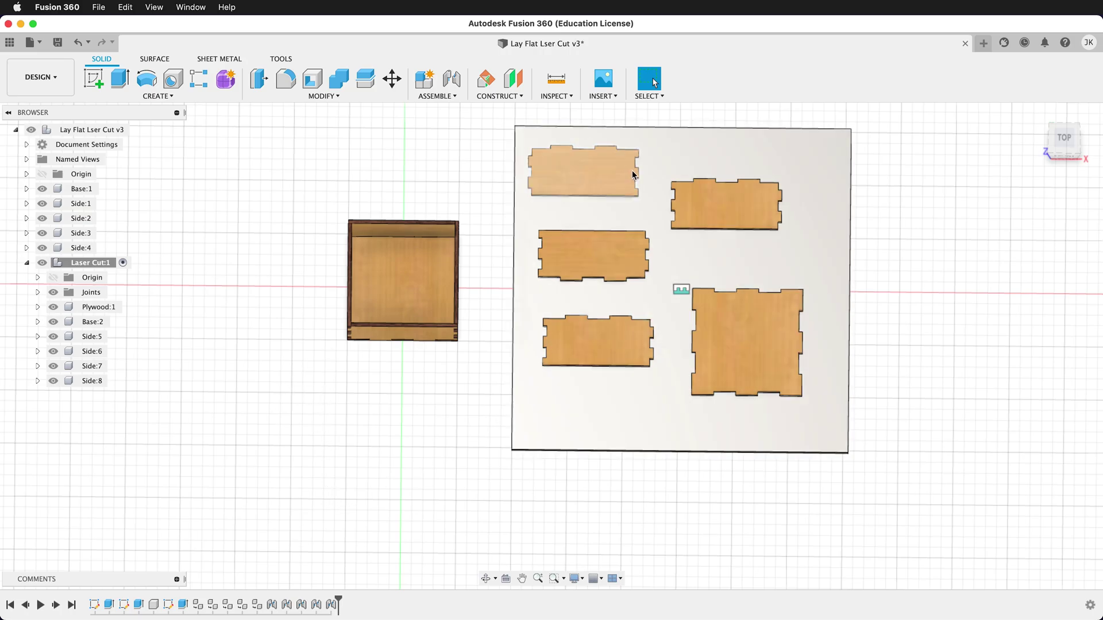
Set the height user parameter to 70 mm
{"action": "left_click", "coordinate": [1062, 139]}
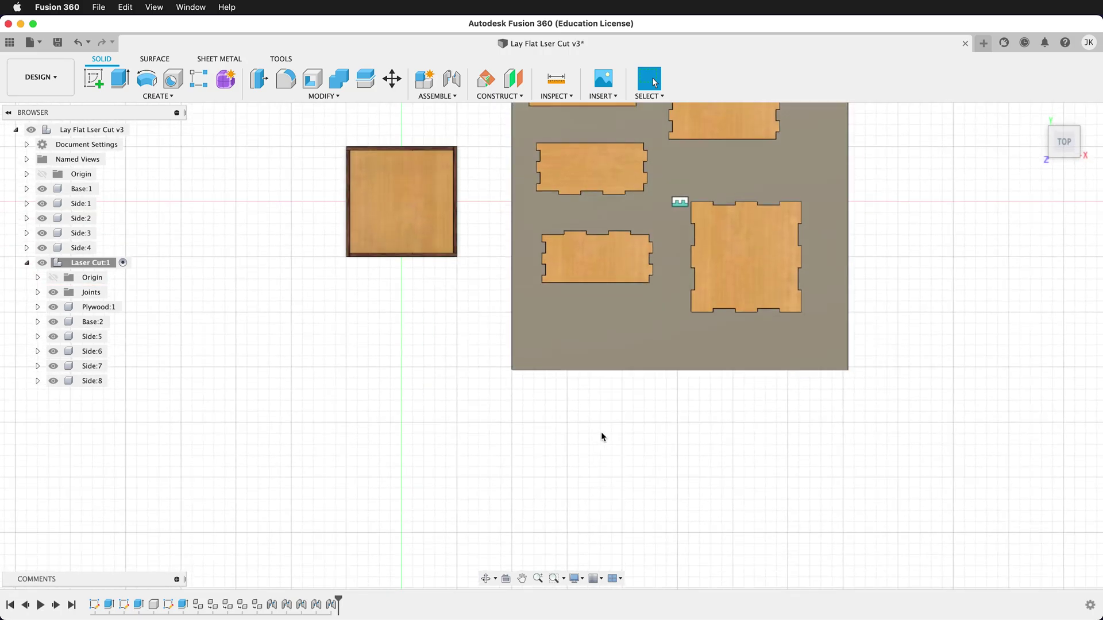
{"action": "middle_click_drag", "start_coordinate": [599, 326], "coordinate": [645, 433]}
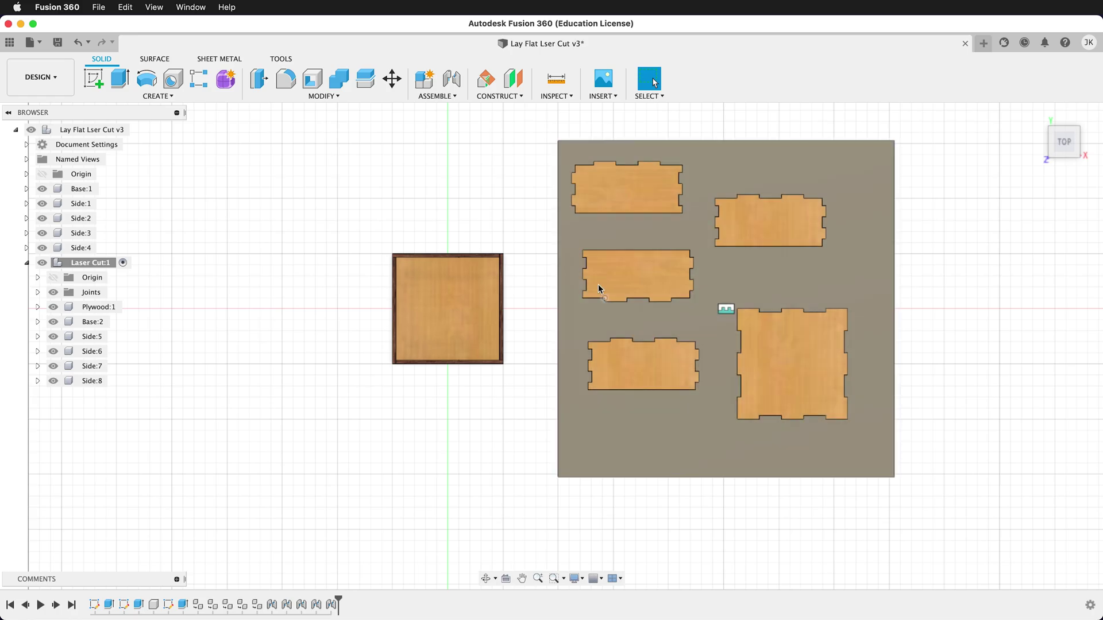
{"action": "middle_click_drag", "start_coordinate": [347, 221], "coordinate": [360, 180], "text": "shift"}
{"action": "left_click", "coordinate": [322, 99]}
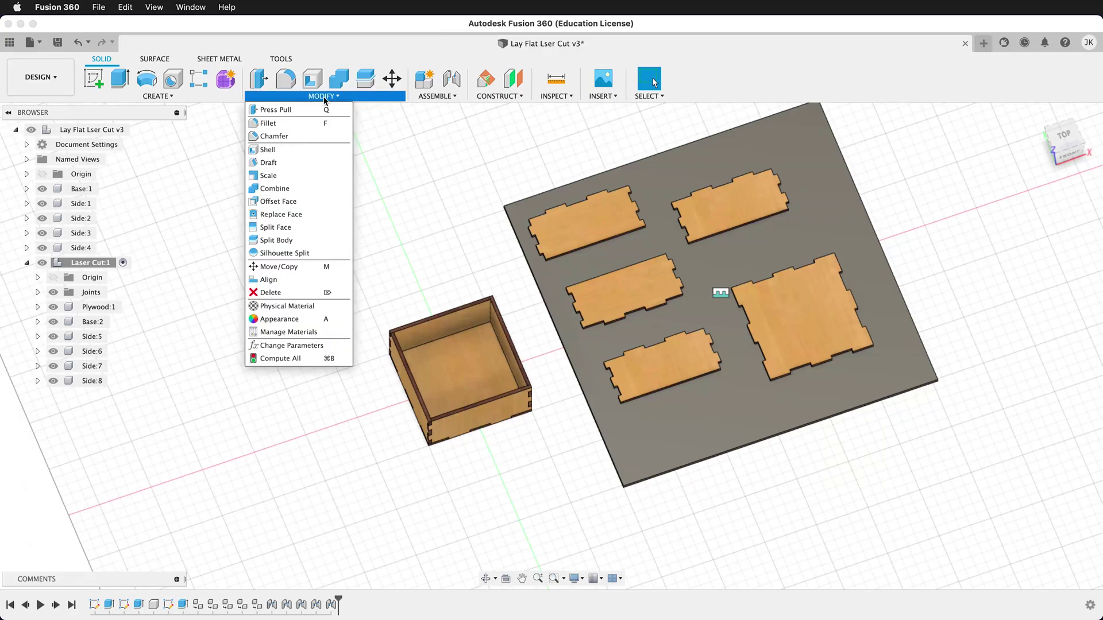
{"action": "left_click", "coordinate": [301, 340]}
{"action": "left_click", "coordinate": [557, 240]}
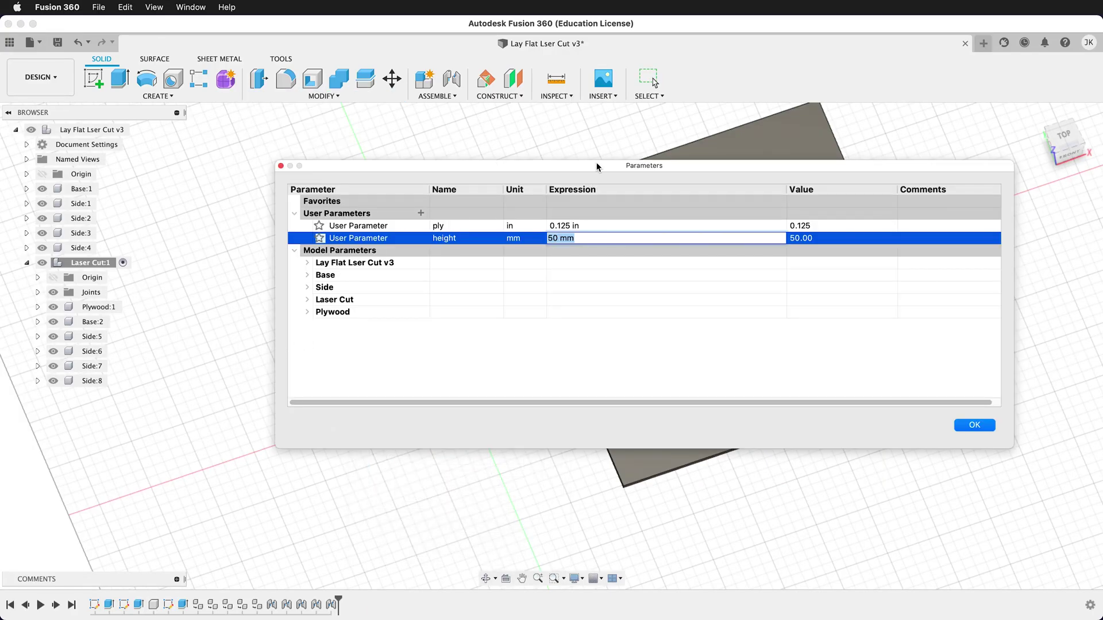
{"action": "left_click_drag", "start_coordinate": [596, 163], "coordinate": [599, 344]}
{"action": "left_click", "coordinate": [557, 424]}
{"action": "key", "text": "BackSpace"}
{"action": "type", "text": "7"}
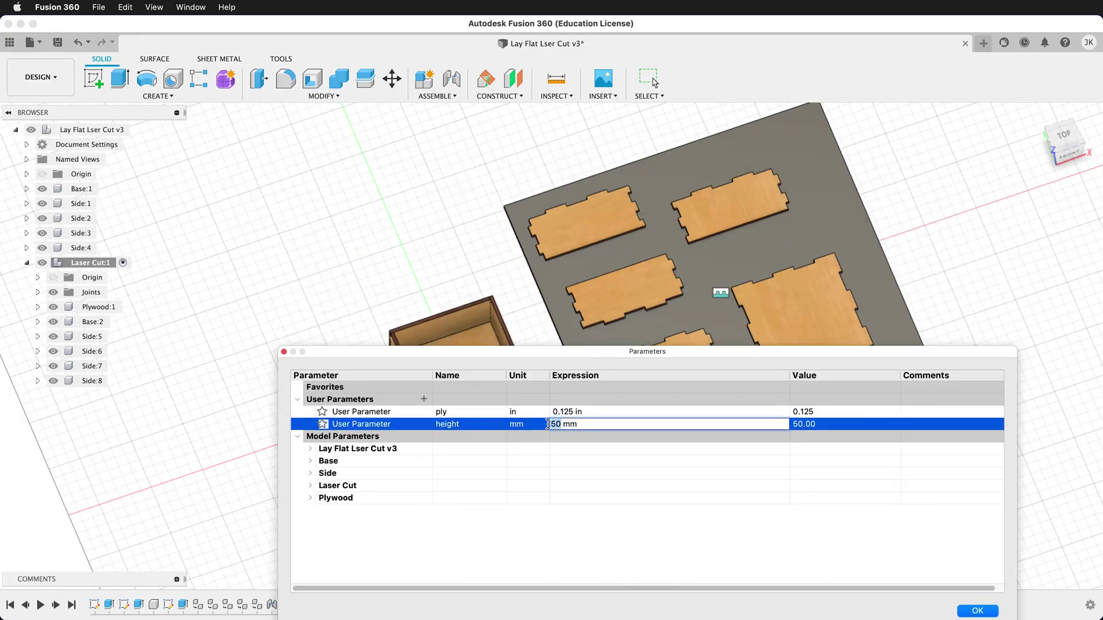
{"action": "left_click", "coordinate": [805, 426]}
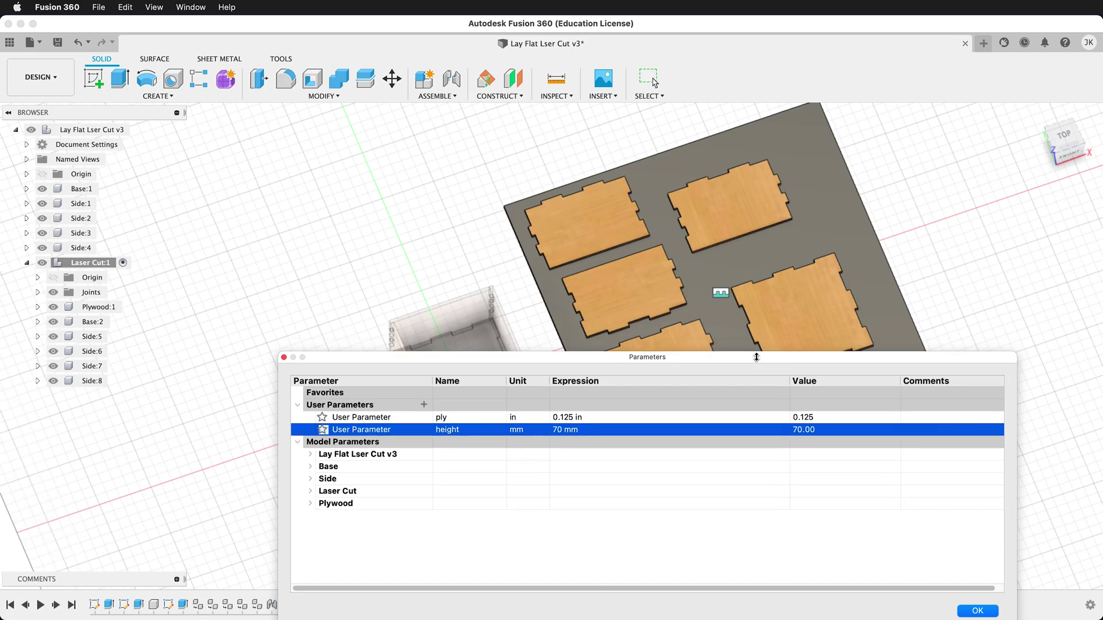
Change the value of the ply user parameter and inspect the updated box and flat parts
{"action": "left_click_drag", "start_coordinate": [684, 351], "coordinate": [692, 494]}
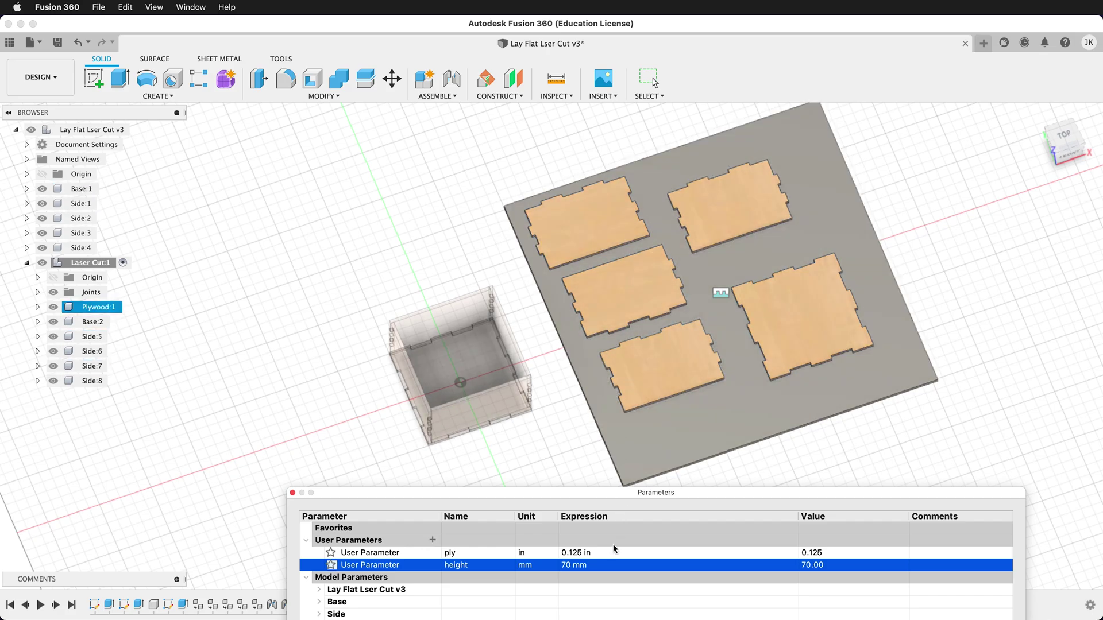
{"action": "left_click", "coordinate": [578, 553]}
{"action": "left_click", "coordinate": [581, 552]}
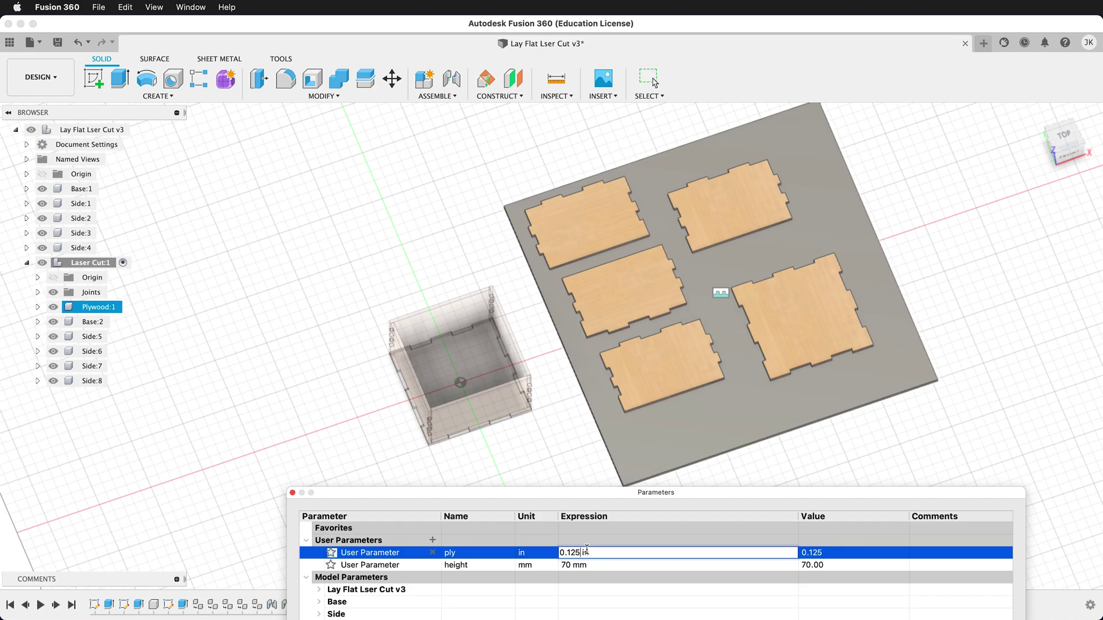
{"action": "key", "text": "BackSpace"}
{"action": "type", "text": "1"}
{"action": "key", "text": "Return"}
{"action": "scroll", "coordinate": [600, 471], "scroll_direction": "up", "scroll_amount": 5}
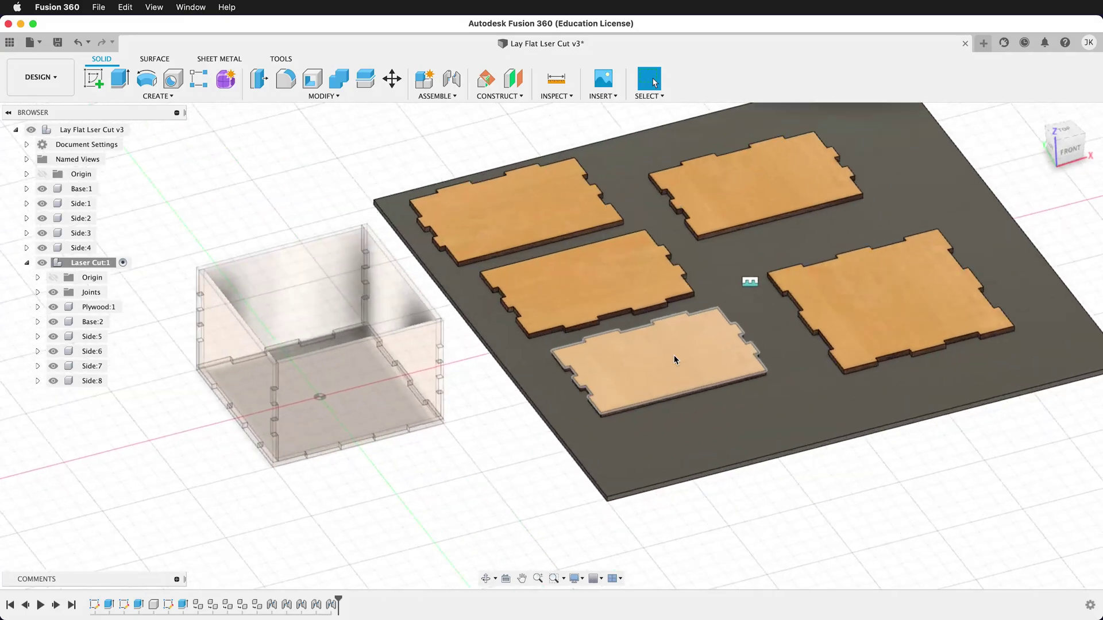